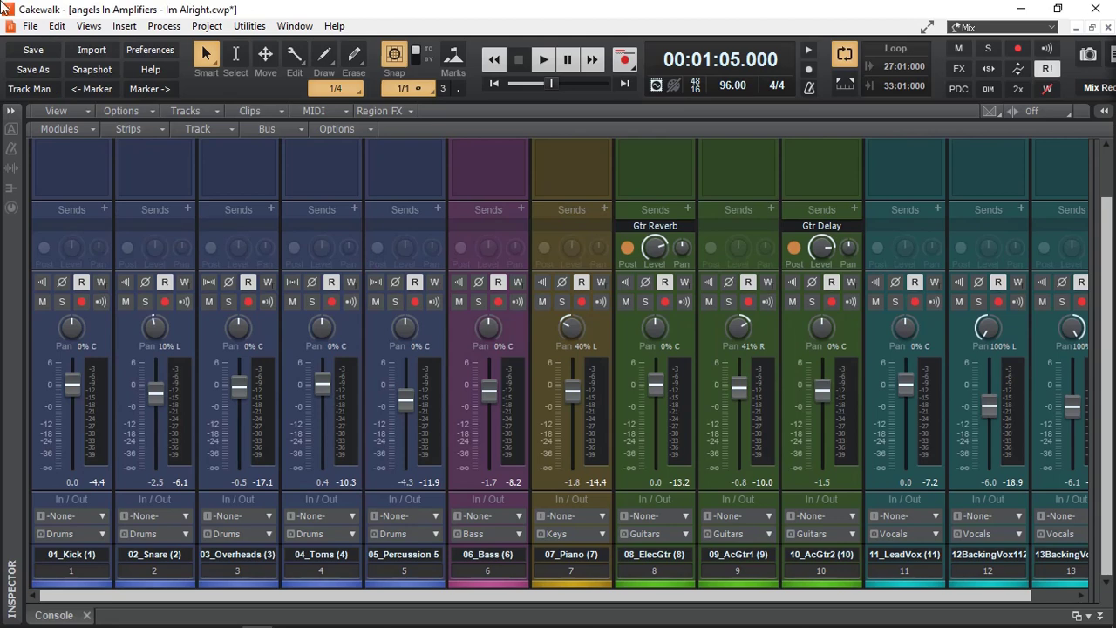
Select 01_Kick and split the Console evenly: track strips left, buses from Master right
click(98, 343)
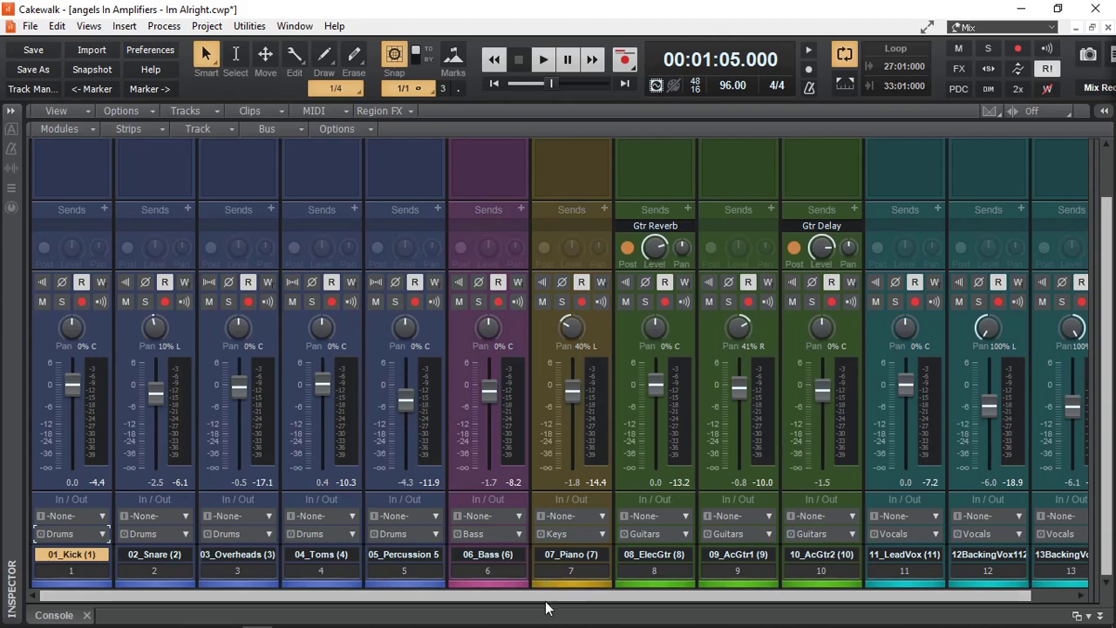
drag(553, 599, 663, 605)
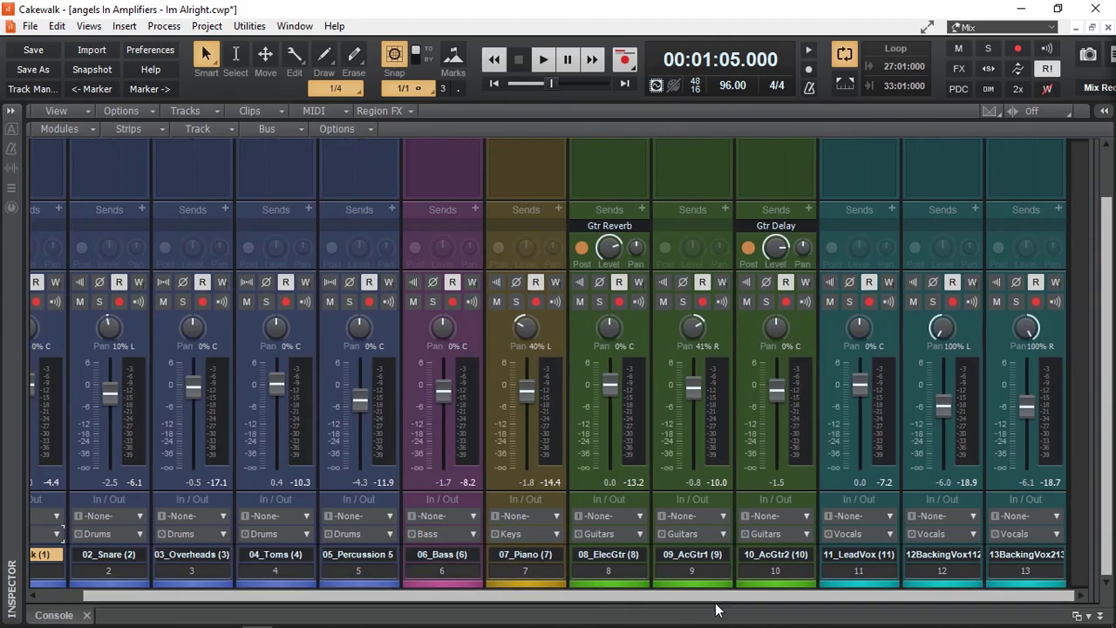
drag(1090, 495, 256, 498)
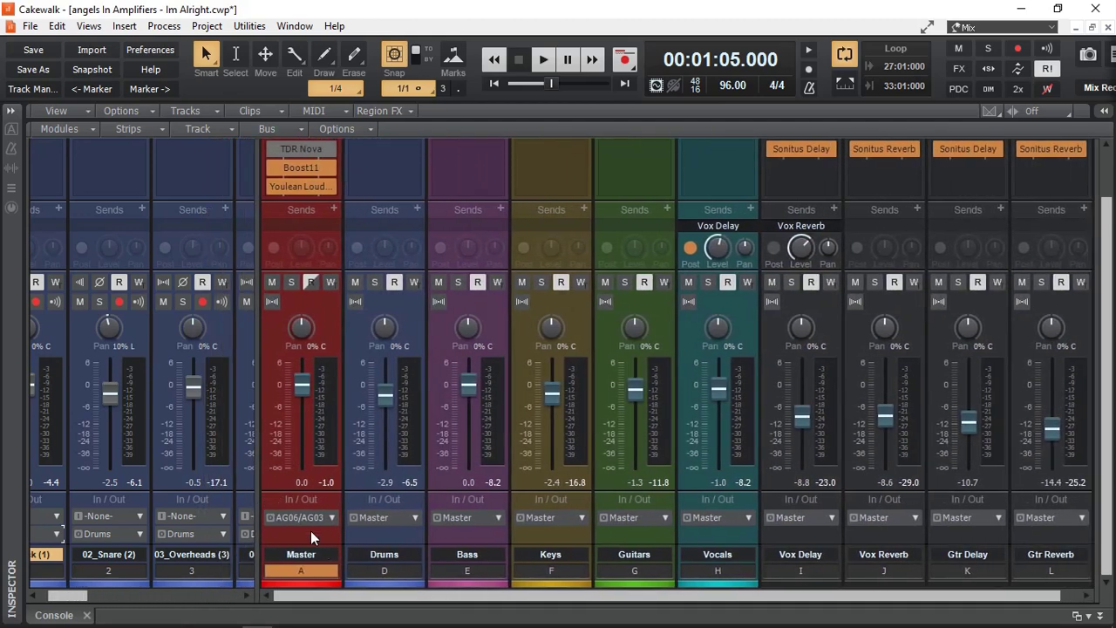
click(310, 530)
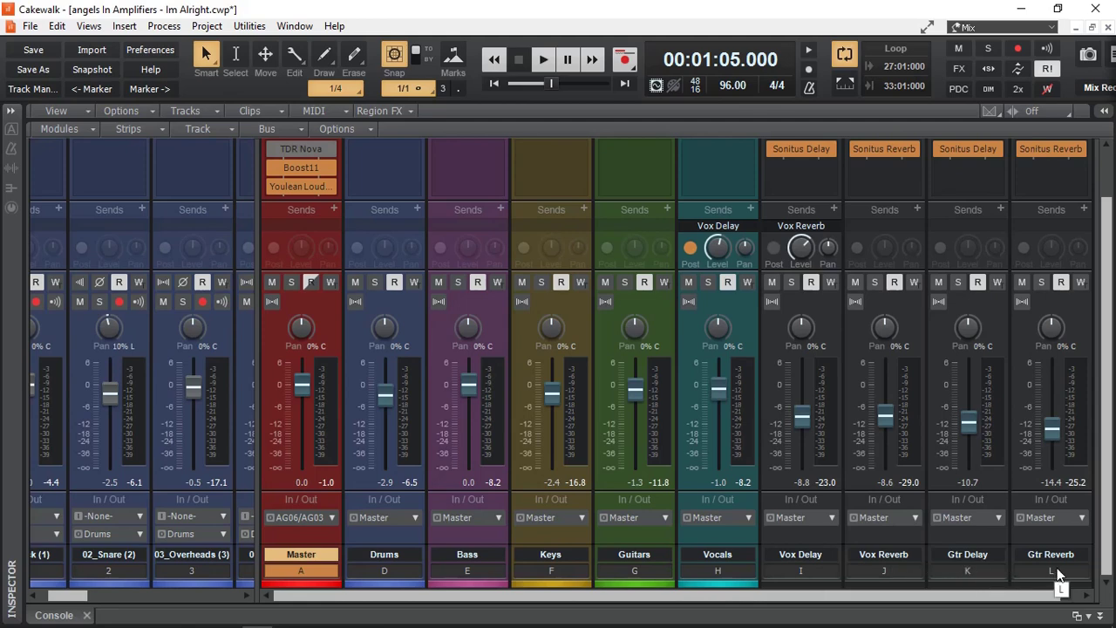
drag(253, 551, 1047, 558)
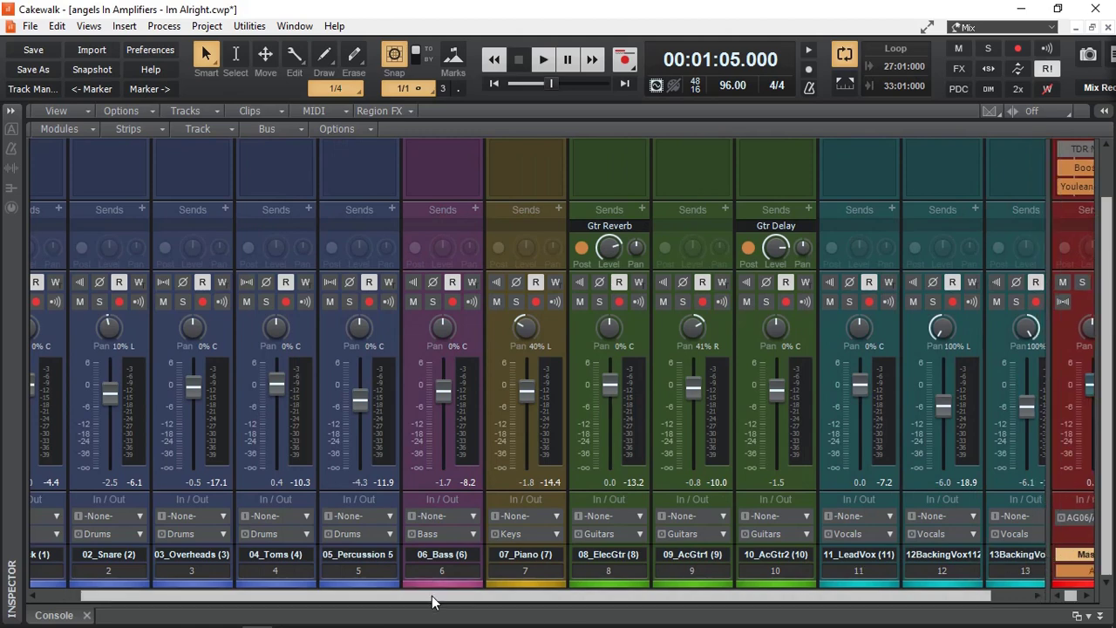
drag(428, 593, 508, 610)
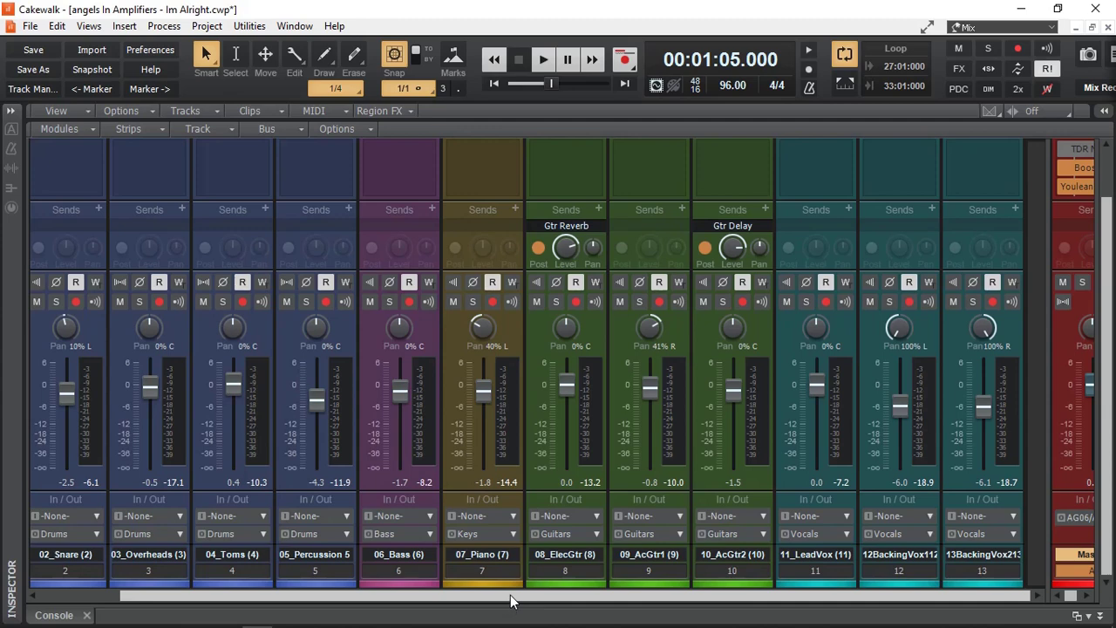
drag(1048, 468, 516, 465)
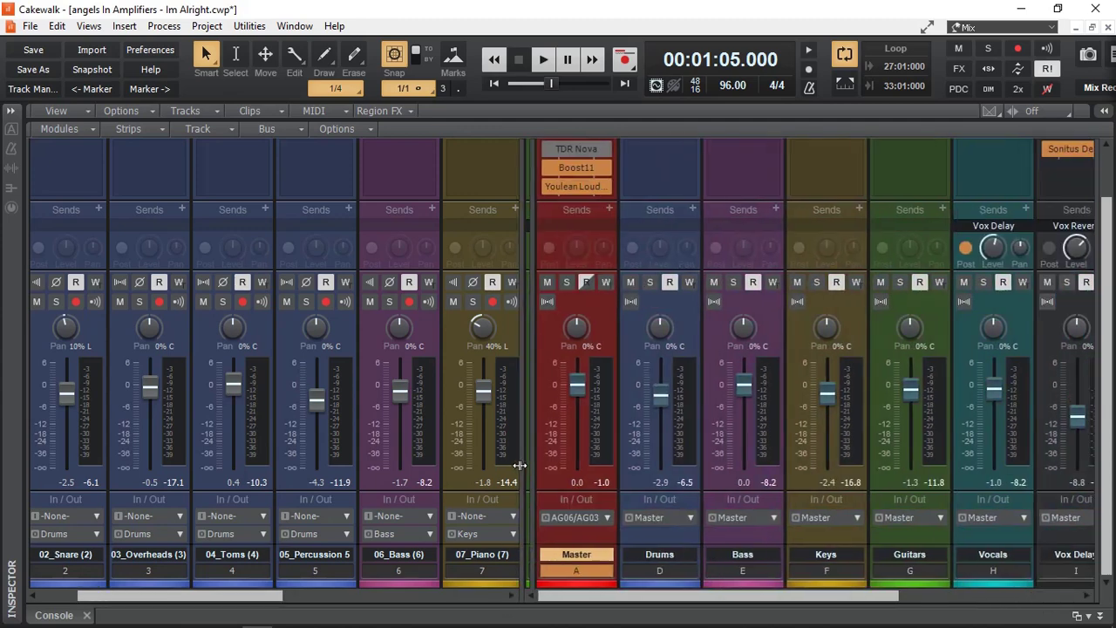
key(space)
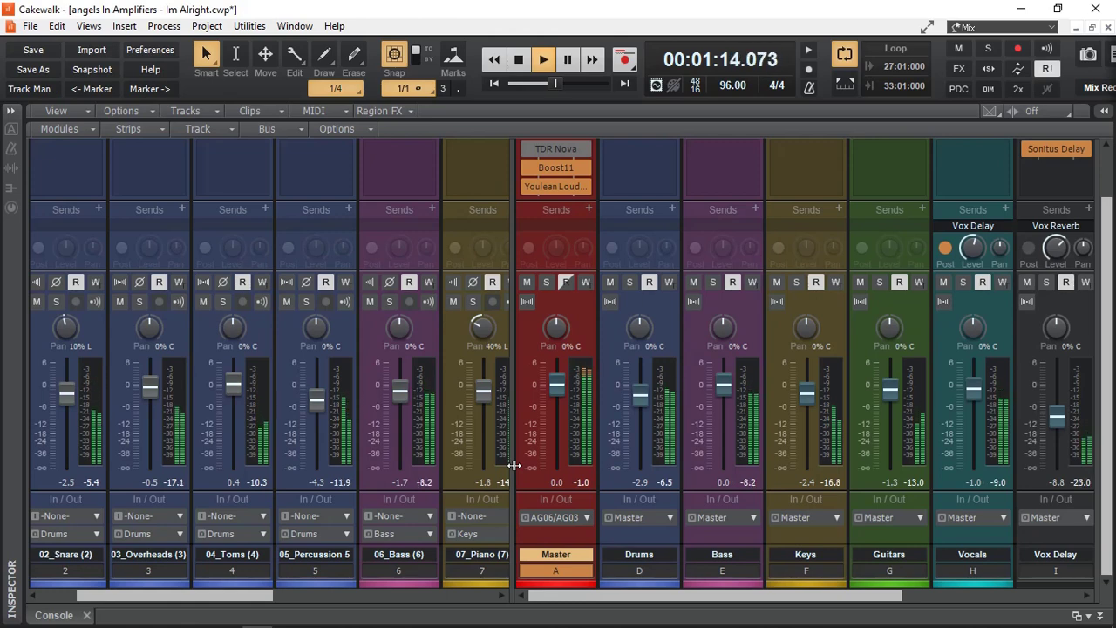
key(space)
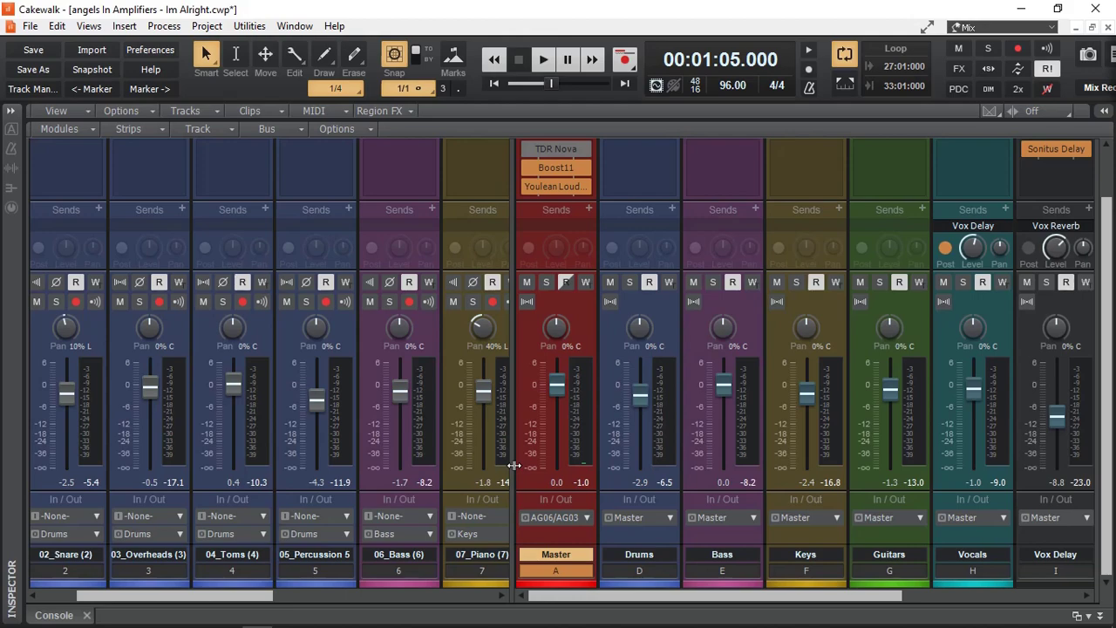
Route the 01_Kick track's output to a new stereo bus
drag(241, 597, 113, 598)
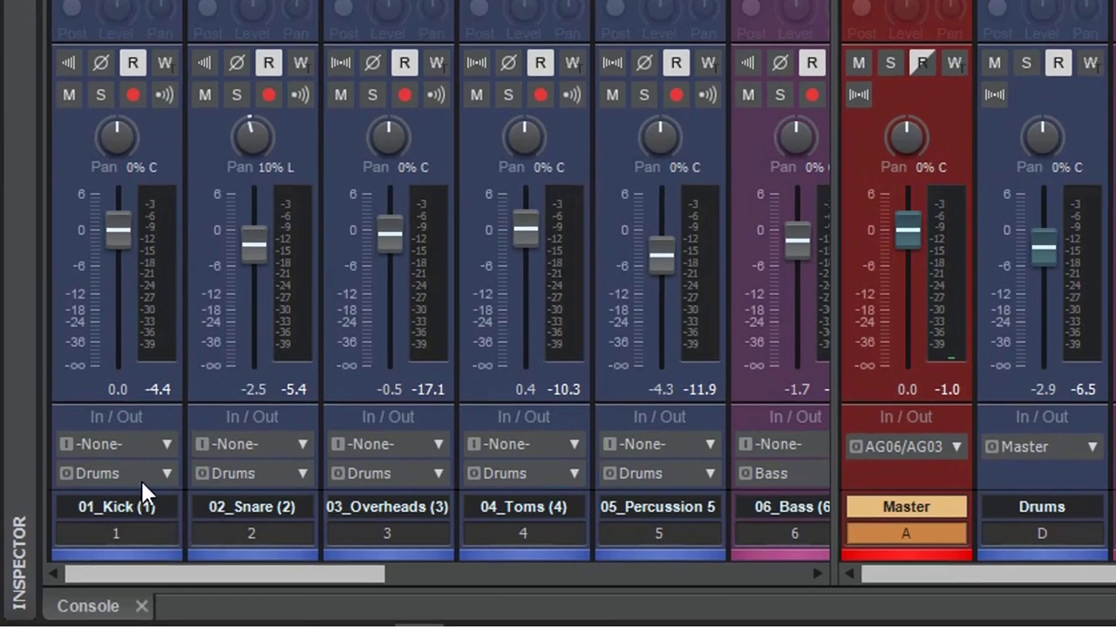
click(167, 473)
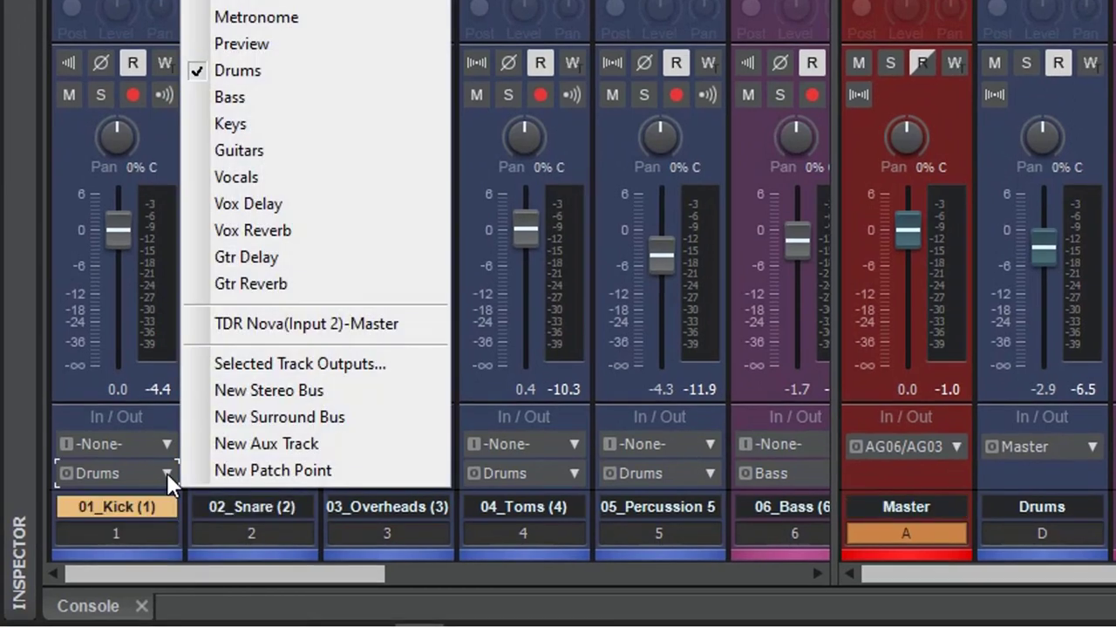
click(311, 393)
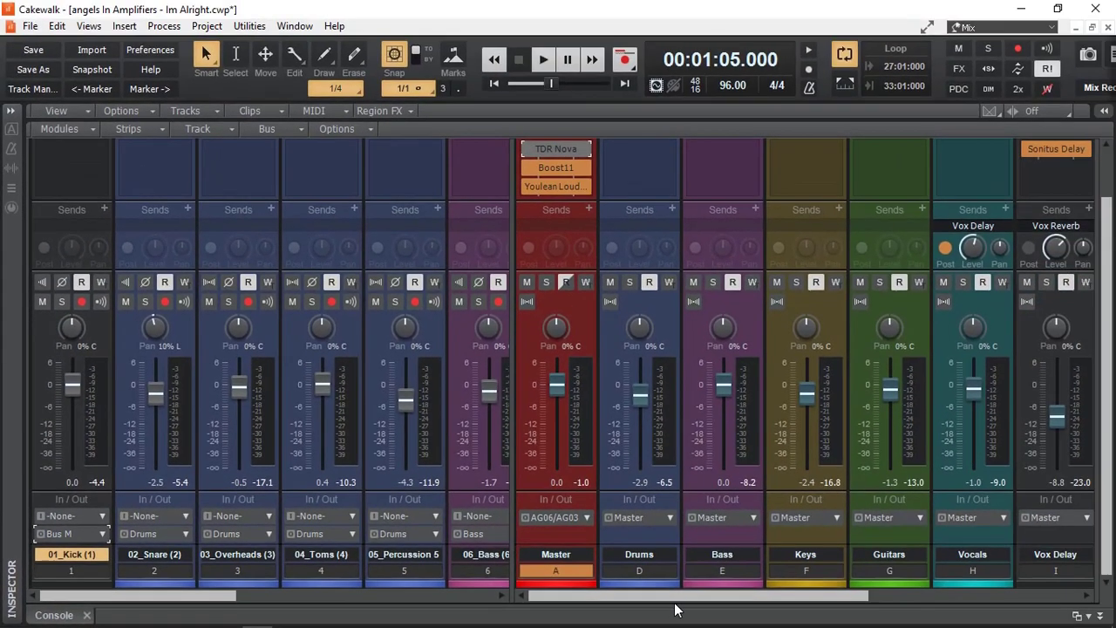
Rename the new Bus M to 'Low Buss'
drag(673, 598, 925, 601)
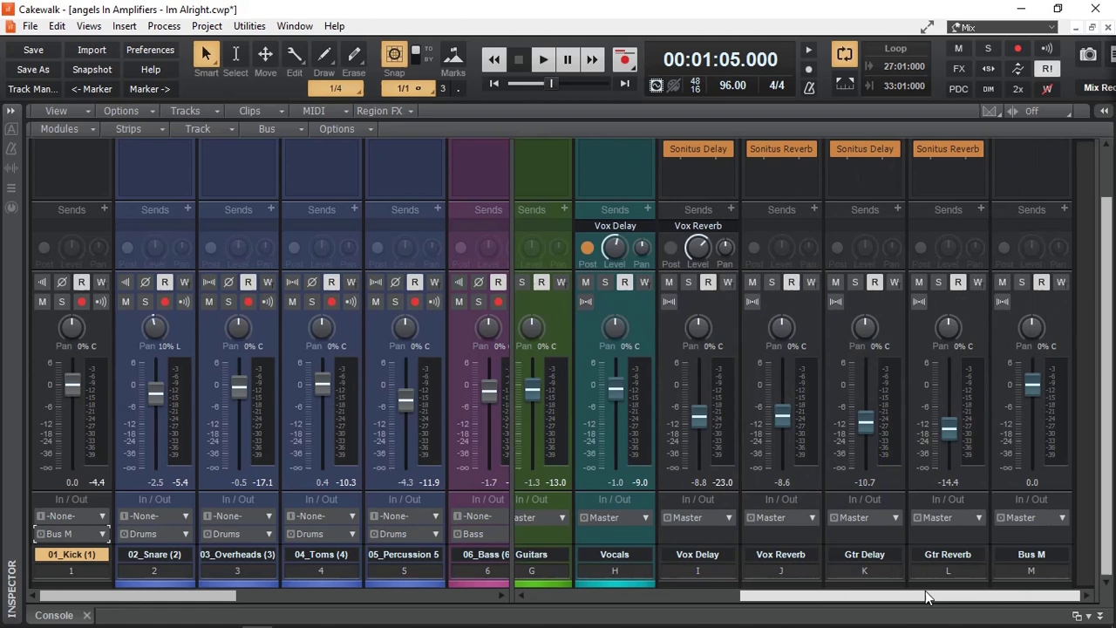
double_click(1033, 555)
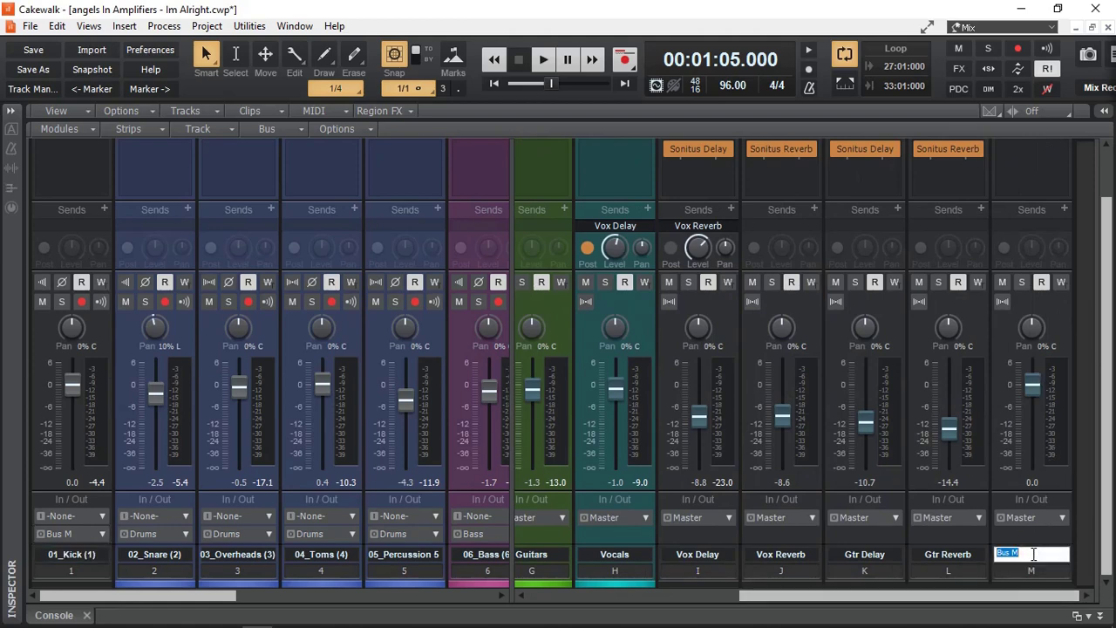
text(Low Buss)
key(Return)
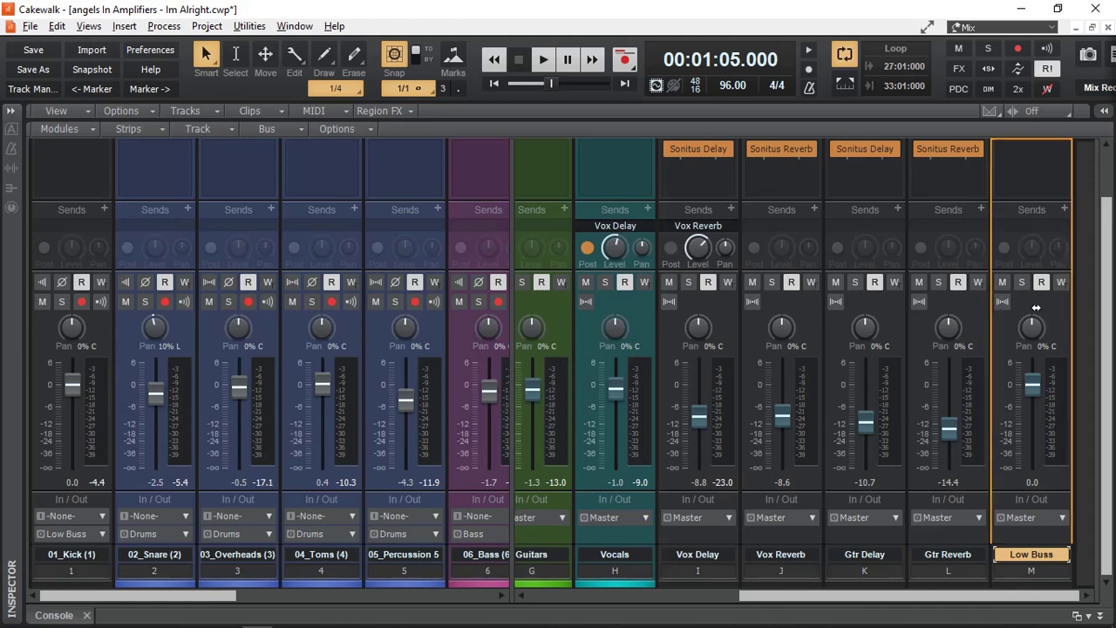
Colour the Low Buss strip purple
scroll(674, 353, left, 5)
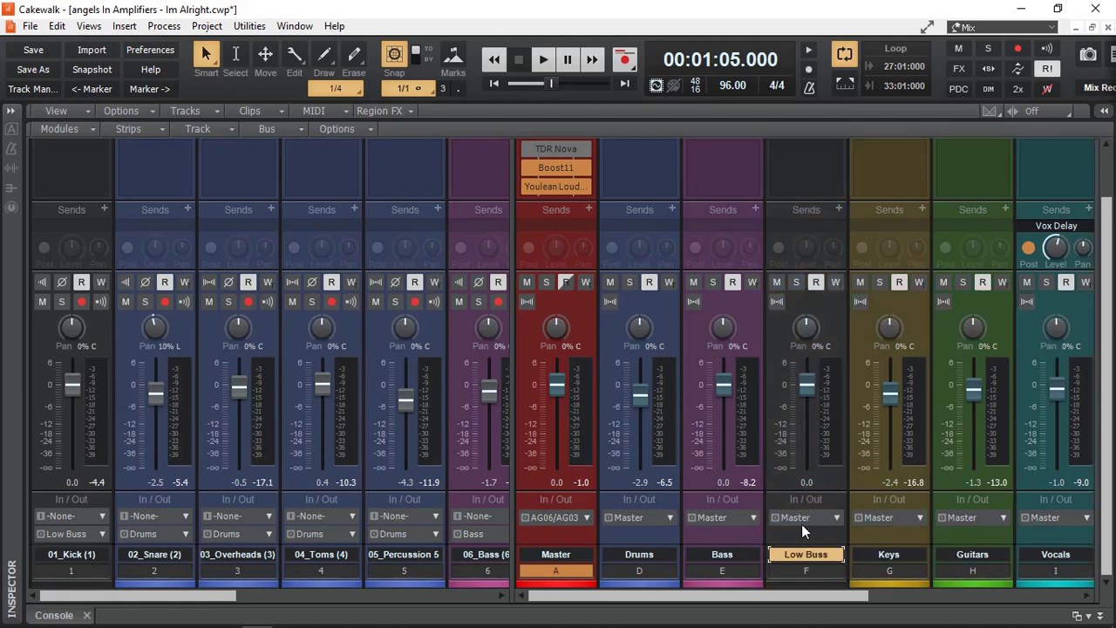
click(804, 581)
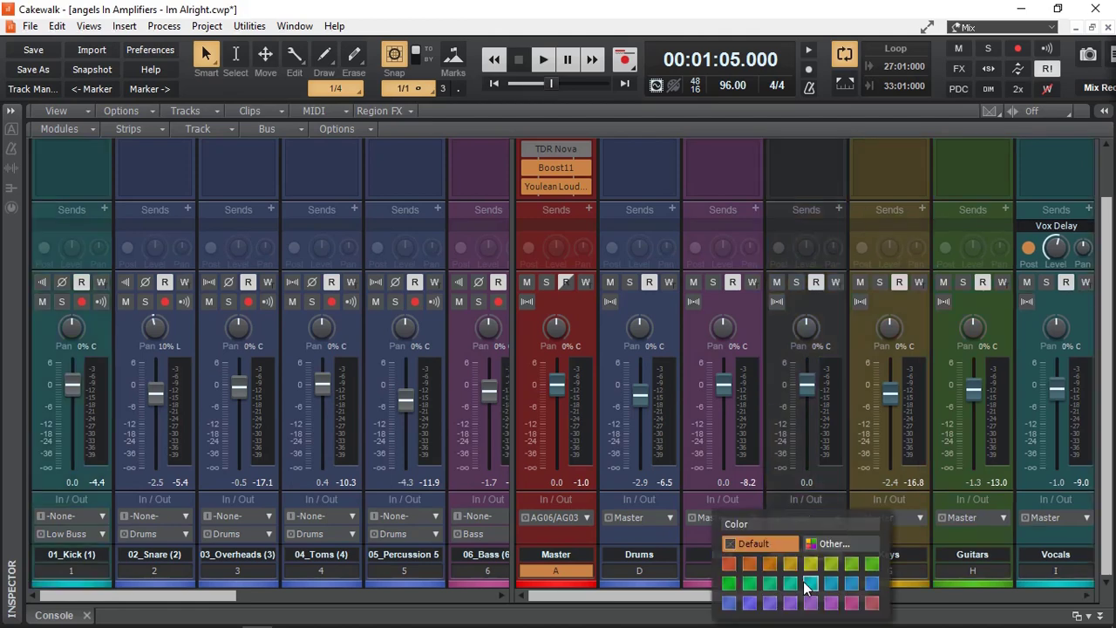
click(803, 583)
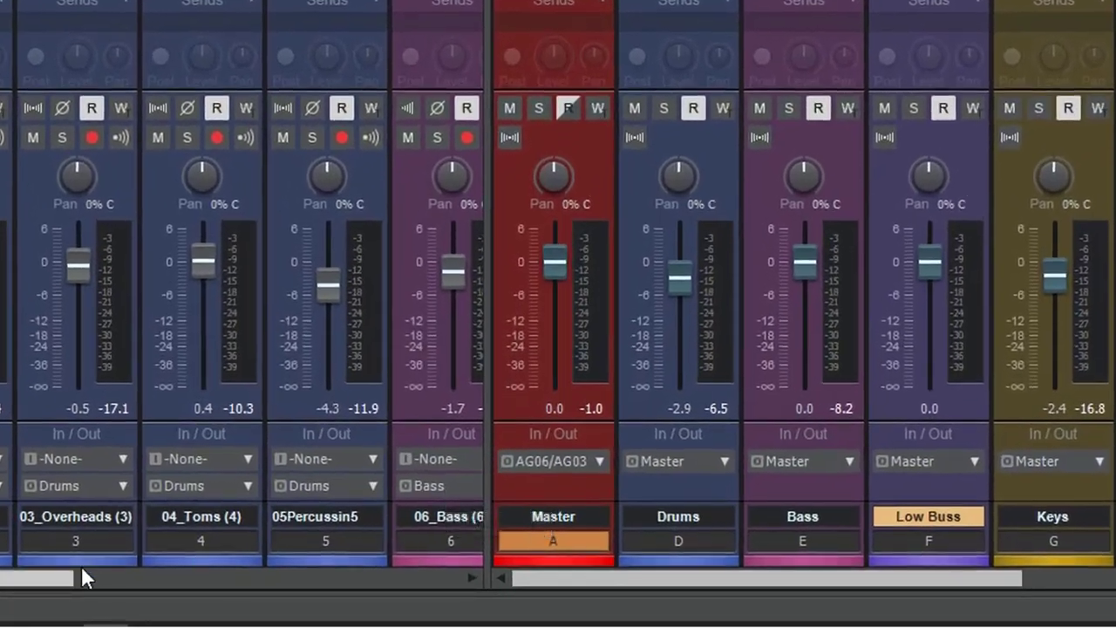
Set the 06_Bass track's output to Low Buss
drag(240, 593, 233, 600)
drag(71, 588, 150, 586)
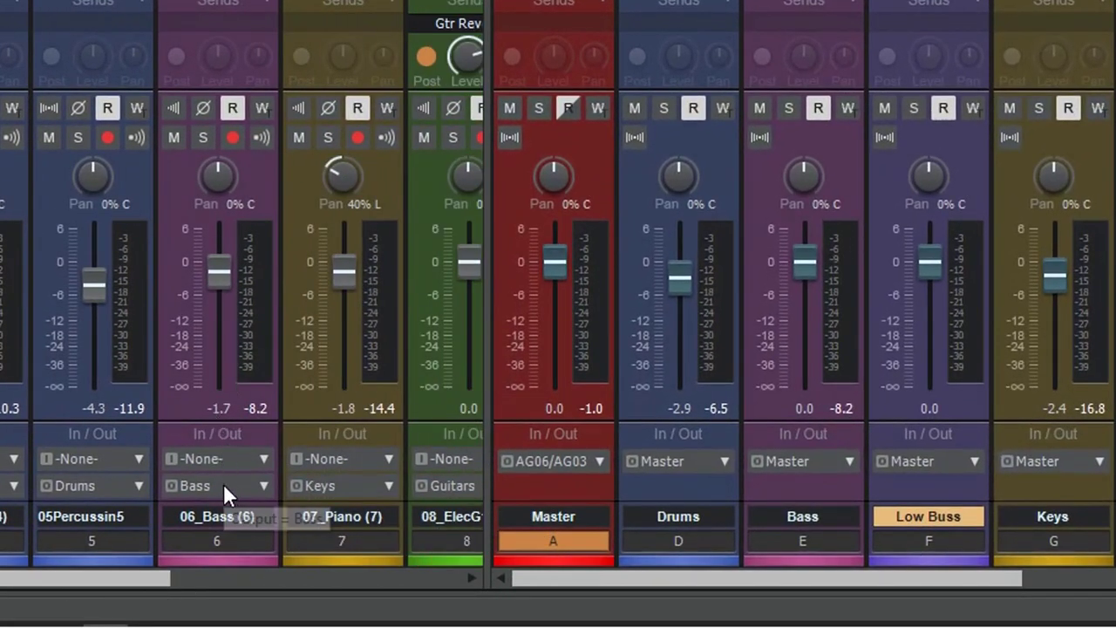
click(262, 486)
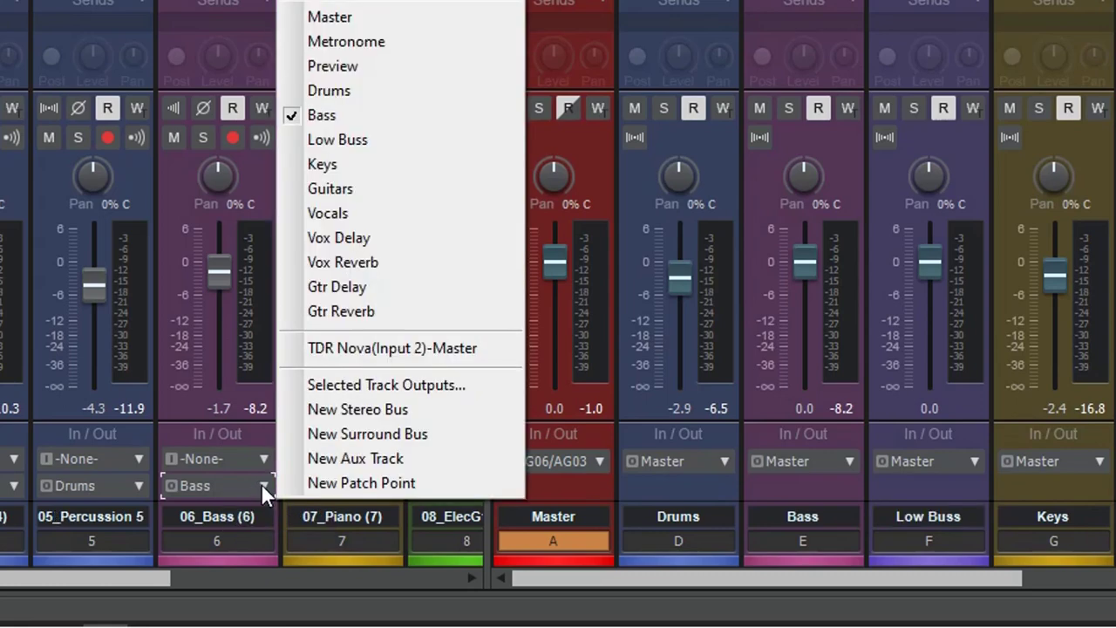
click(351, 141)
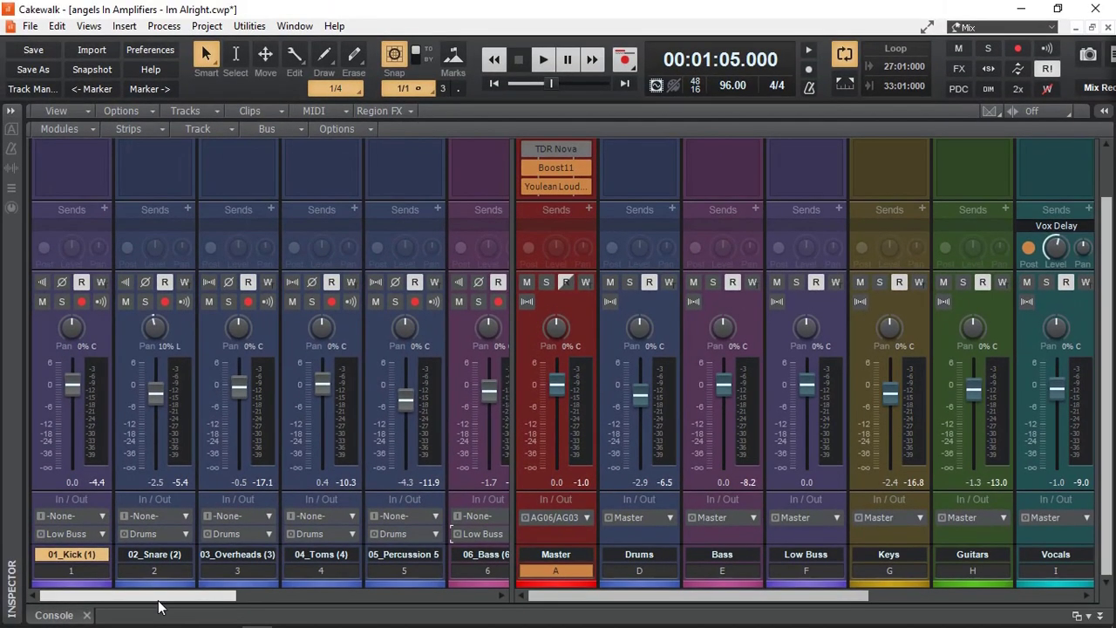
drag(158, 600, 322, 613)
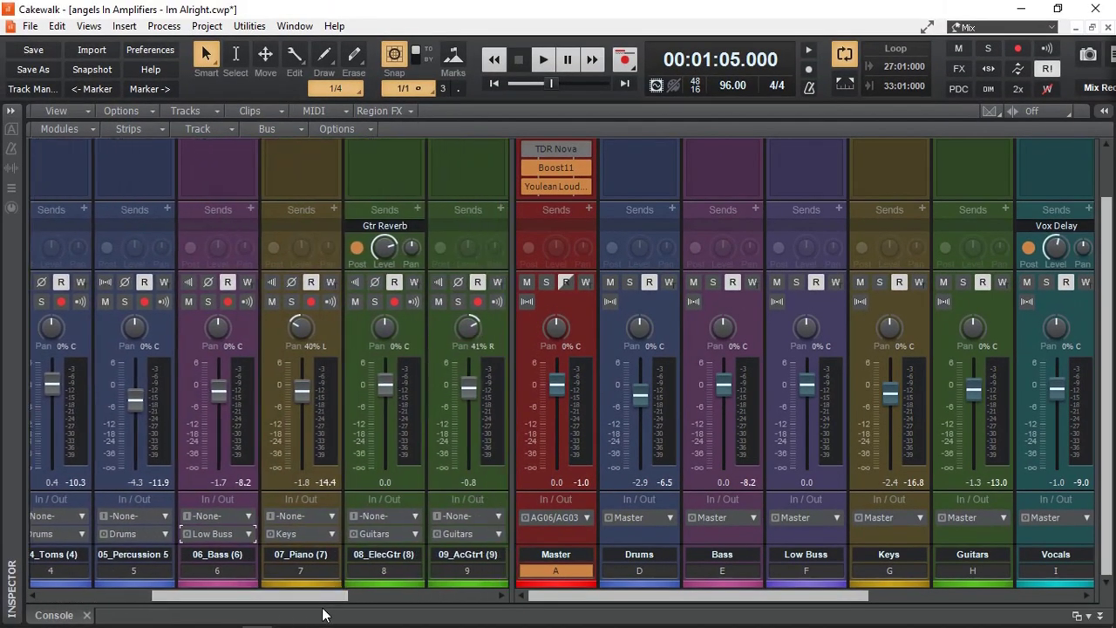
Solo Low Buss and play back, muting Bass and toggling Kick mute to check the bus
click(813, 570)
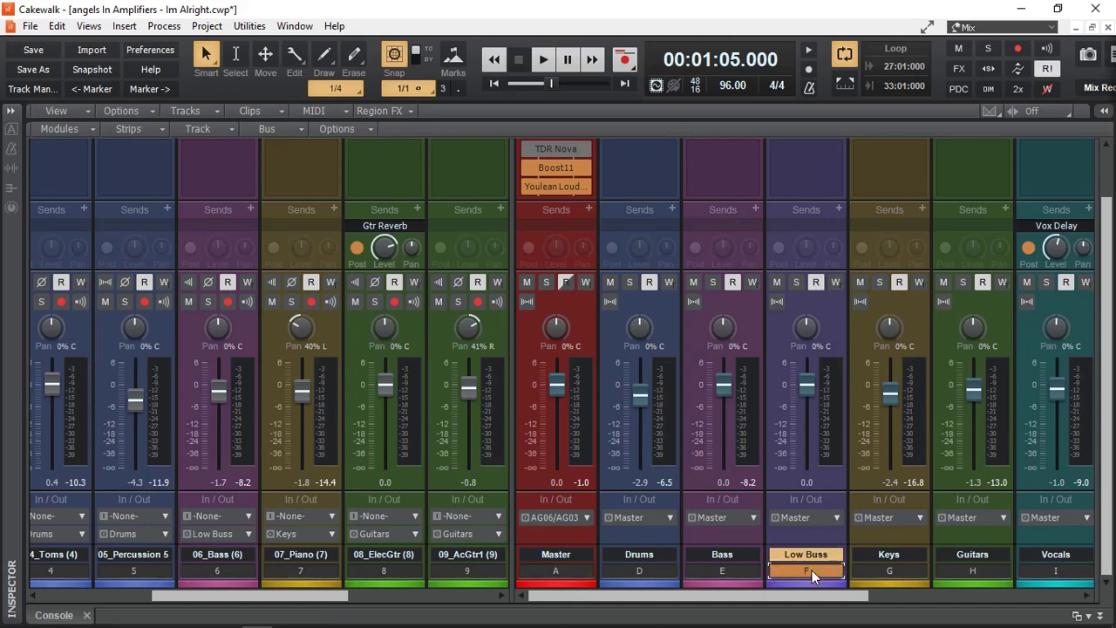
click(796, 283)
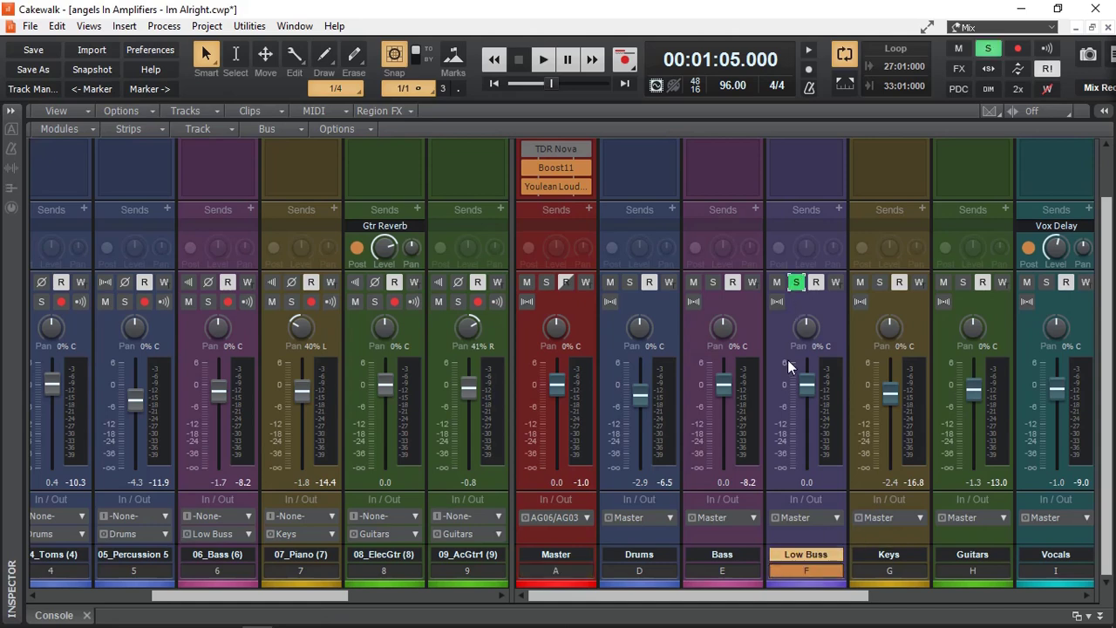
key(space)
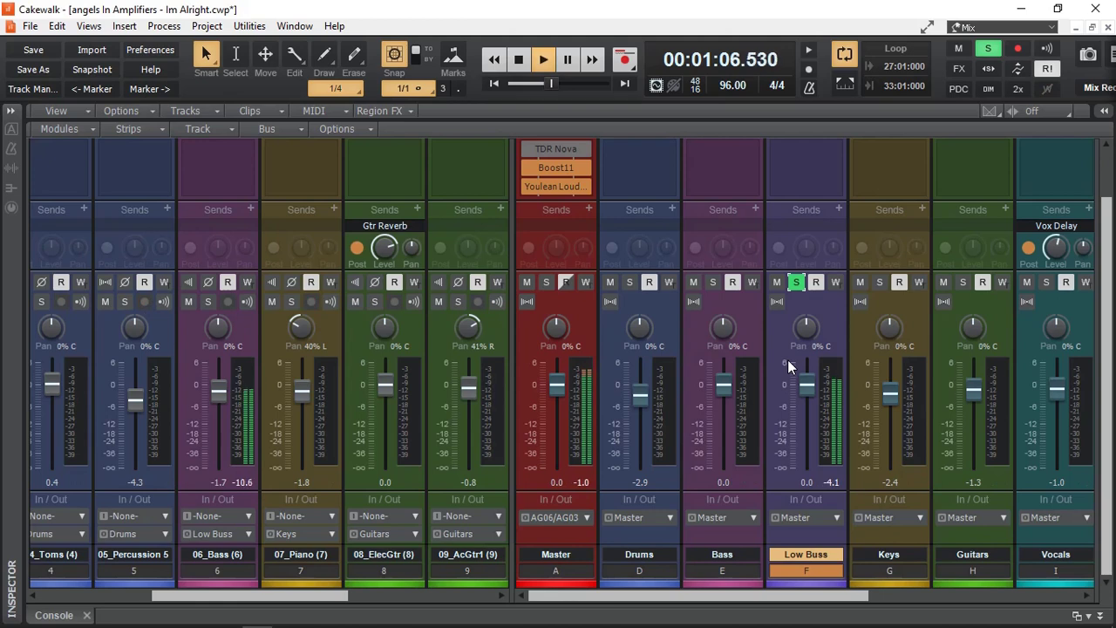
drag(319, 601, 267, 605)
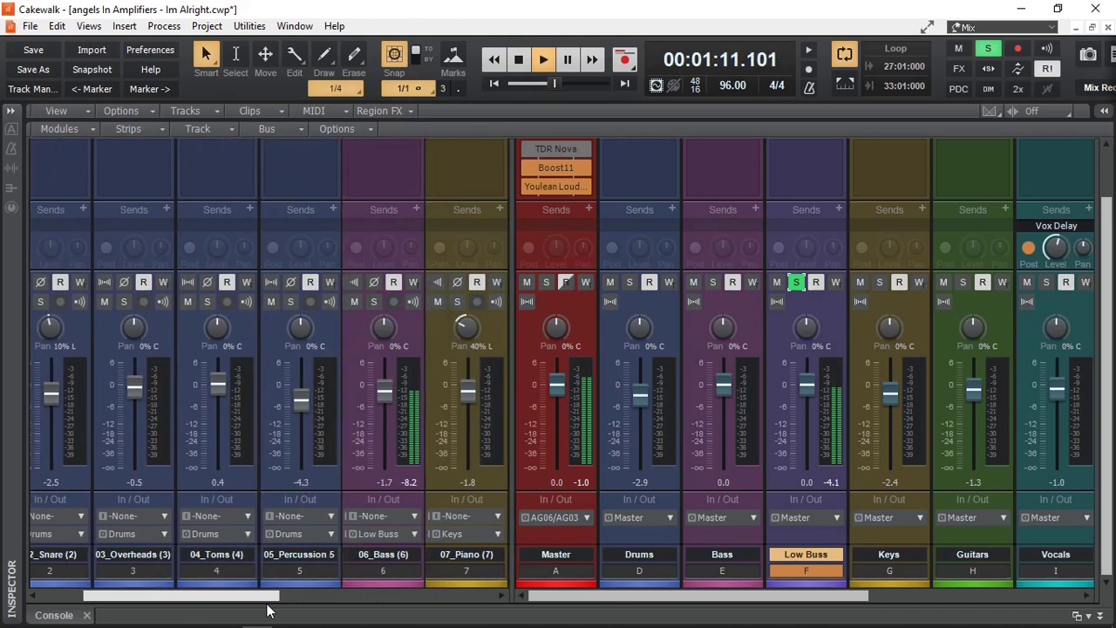
click(356, 302)
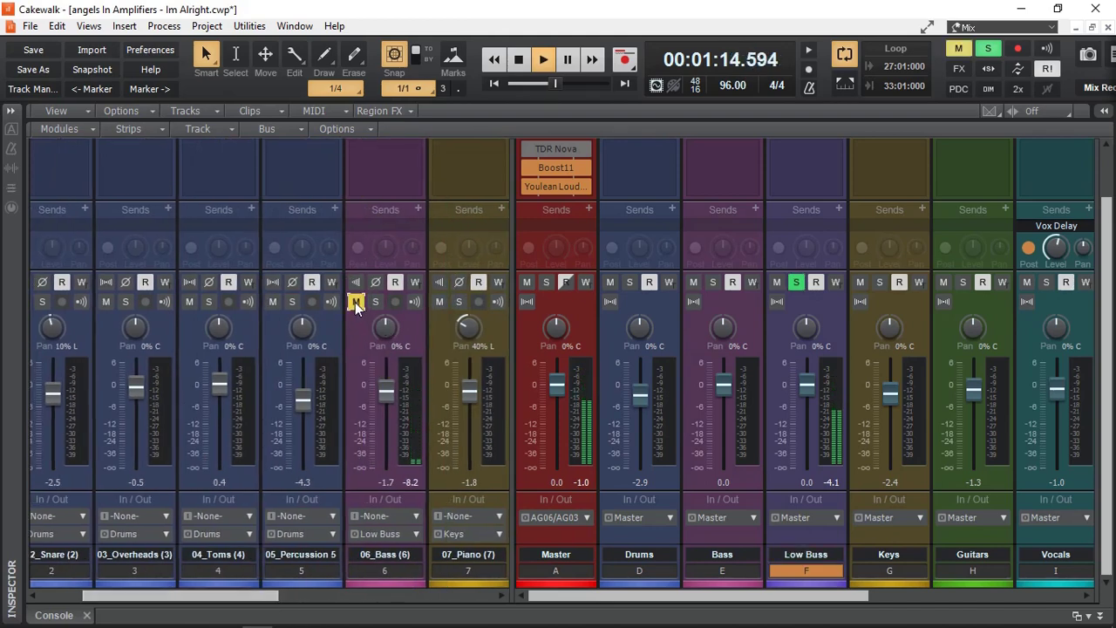
mouse_move(231, 597)
mouse_down()
mouse_move(161, 599)
mouse_move(224, 598)
mouse_up()
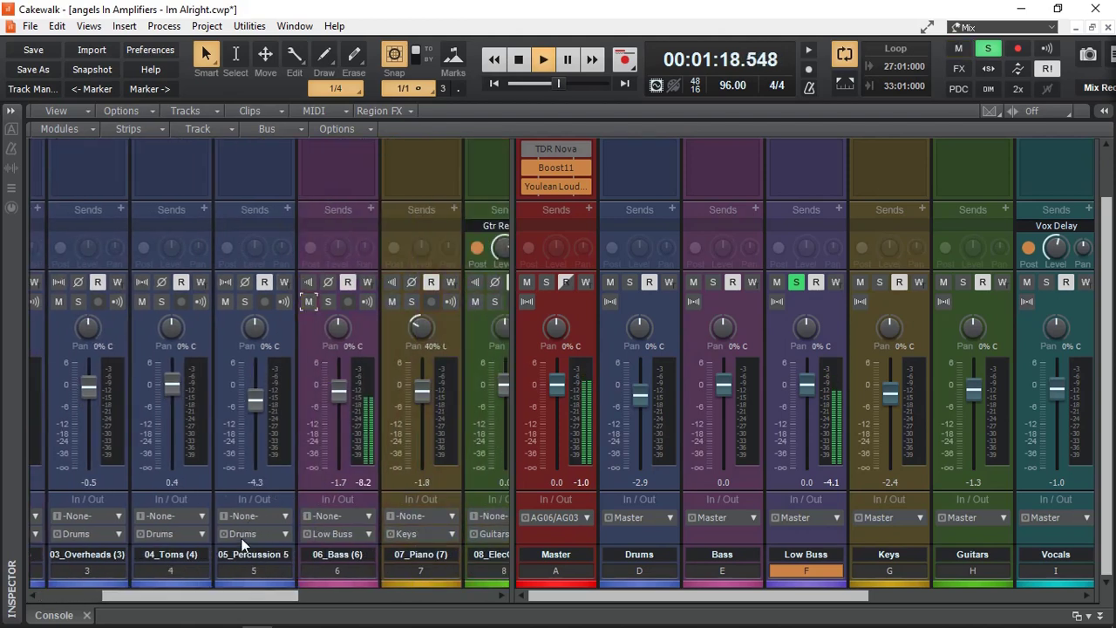
drag(244, 596, 137, 599)
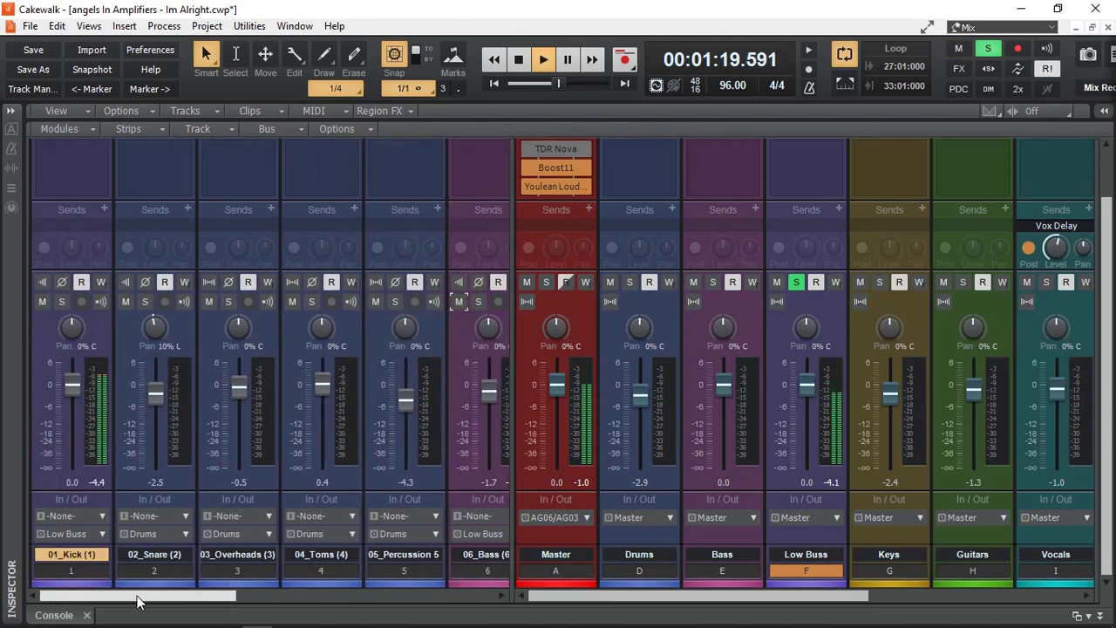
click(41, 301)
click(42, 301)
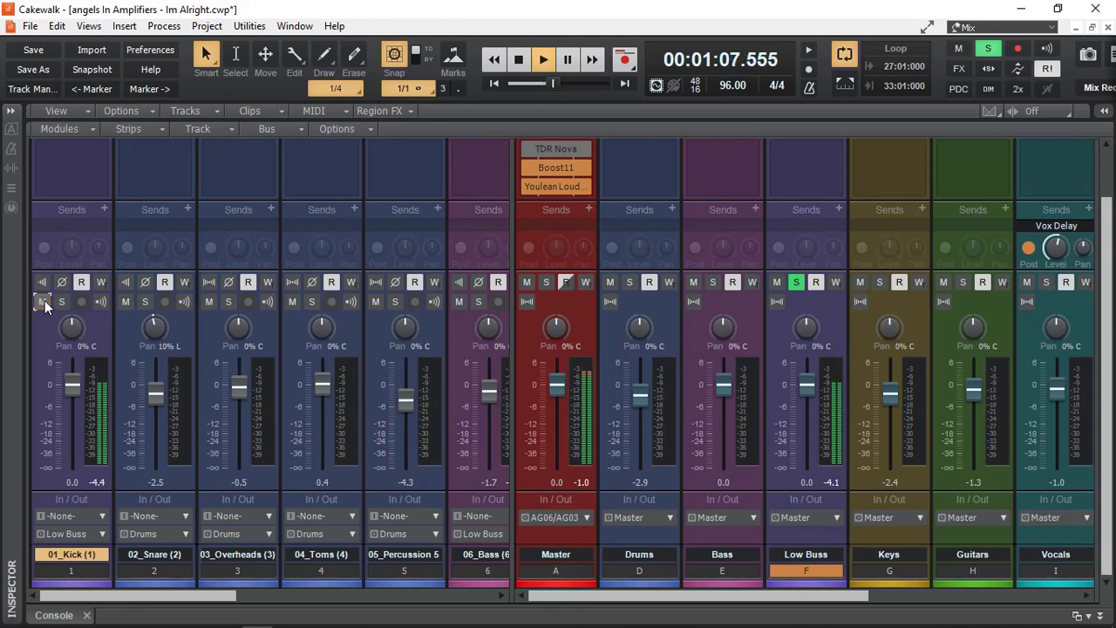
key(space)
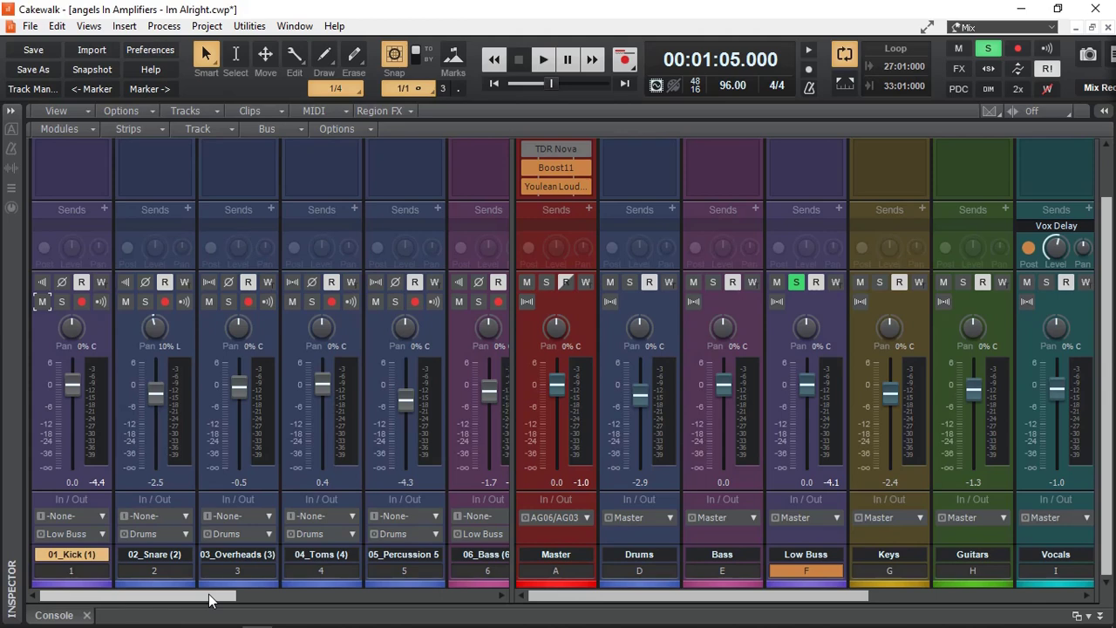
Lower the 06_Bass fader to about -2.5 dB and audition the section
key(space)
drag(210, 598, 247, 601)
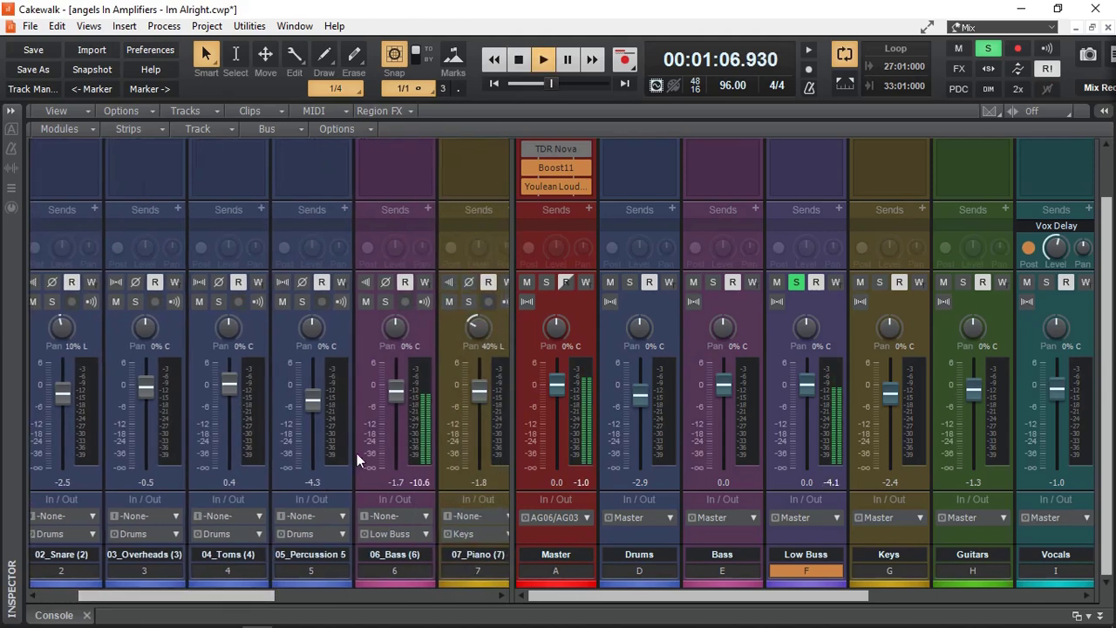
mouse_move(406, 395)
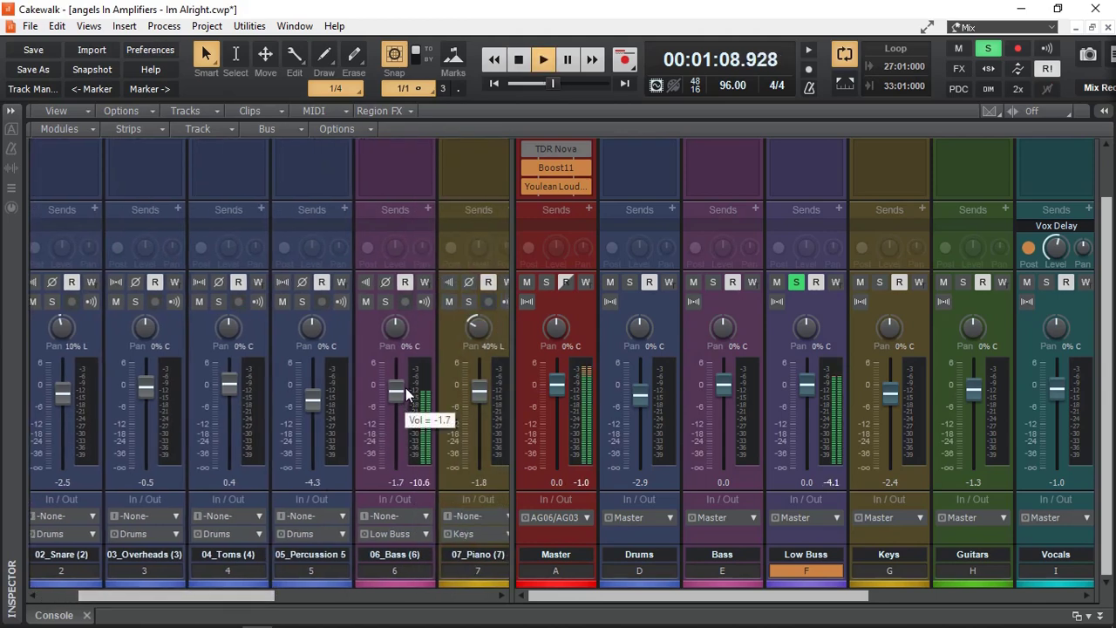
drag(406, 394, 398, 399)
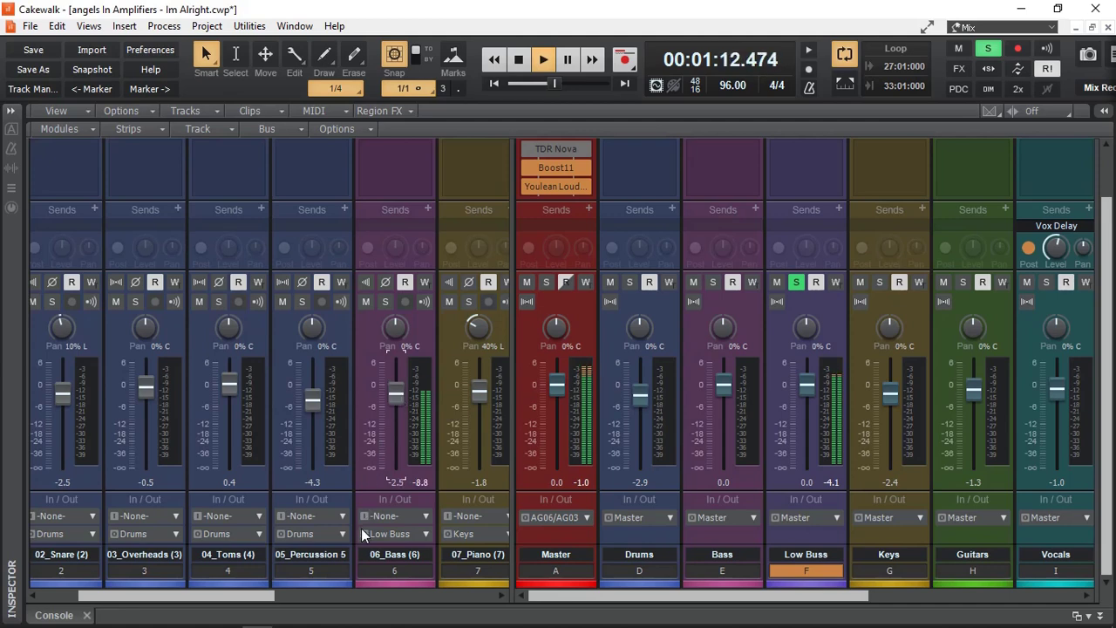
key(space)
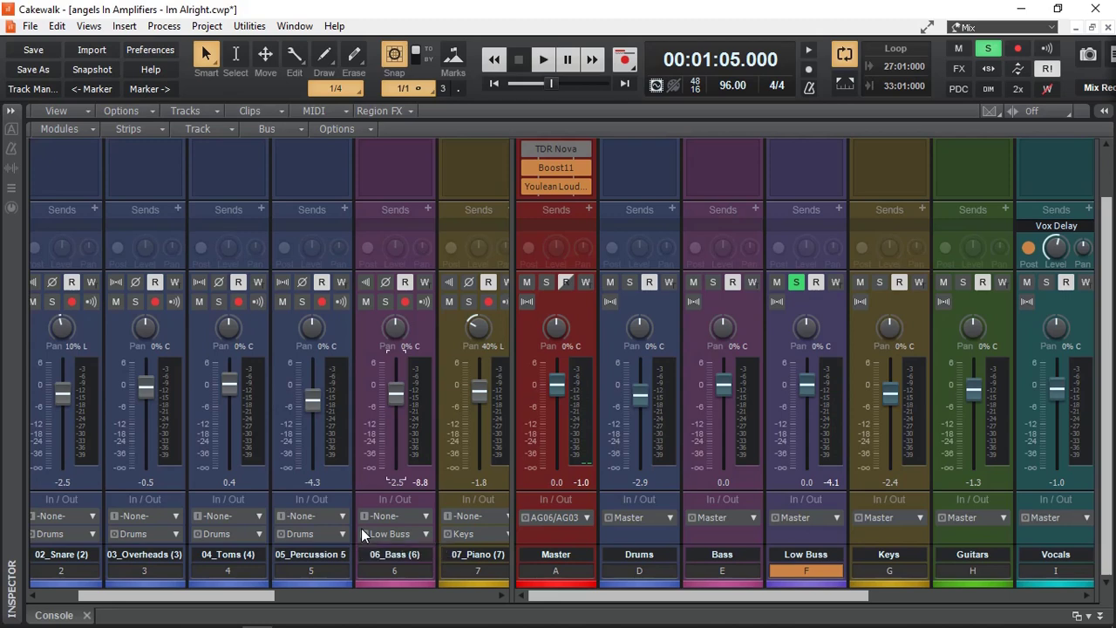
key(space)
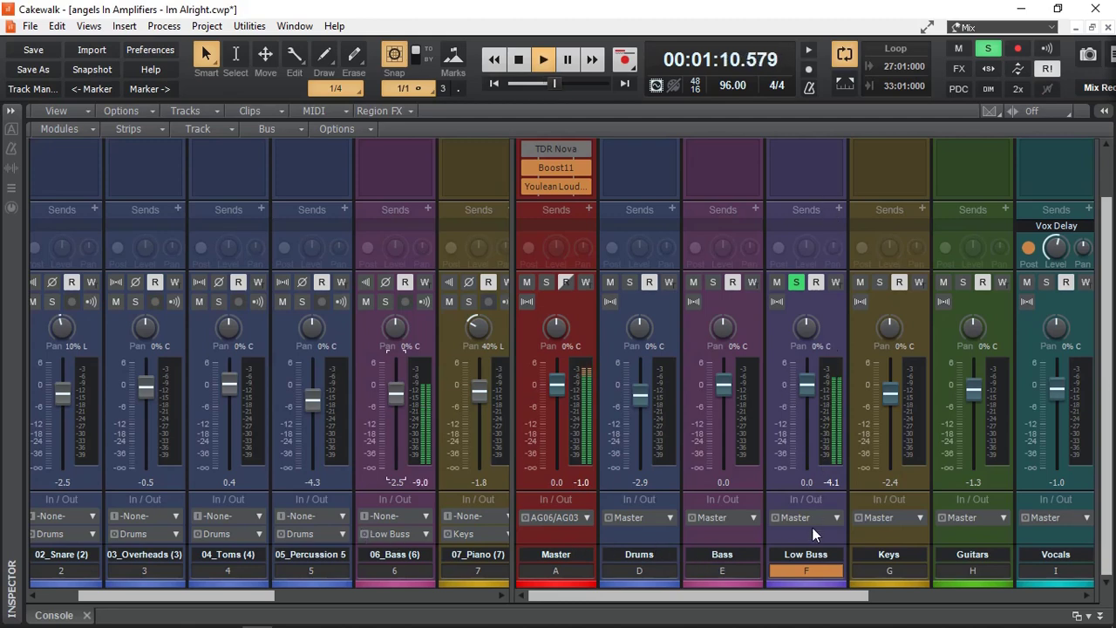
key(space)
Add a Sonitus Compressor from Insert Audio FX > Cakewalk to the Low Buss effects rack
drag(1104, 376, 1110, 307)
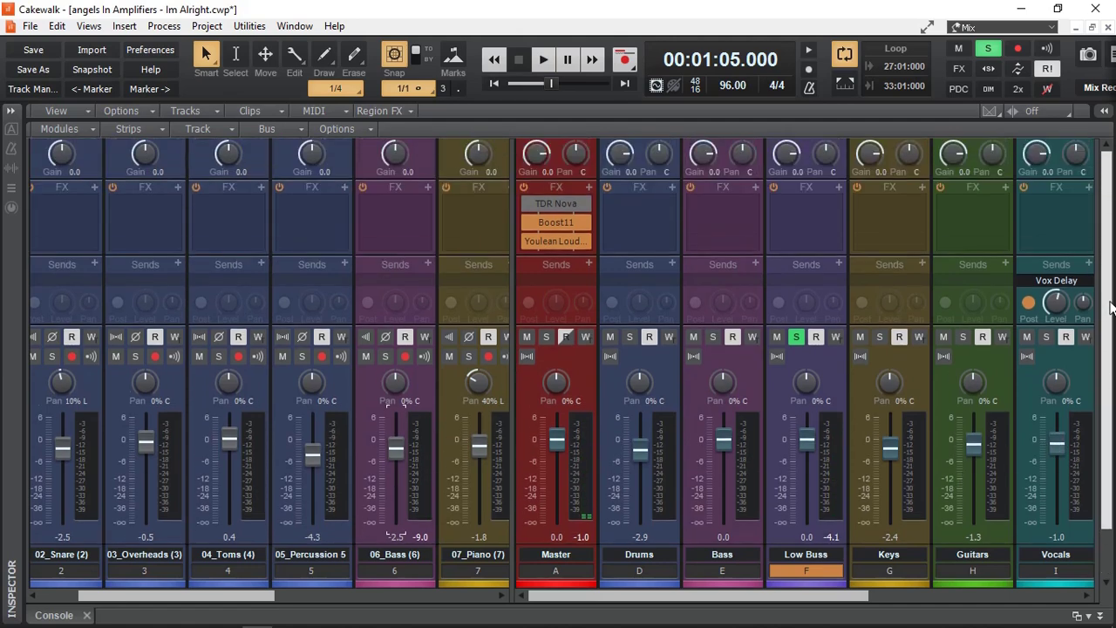
click(839, 188)
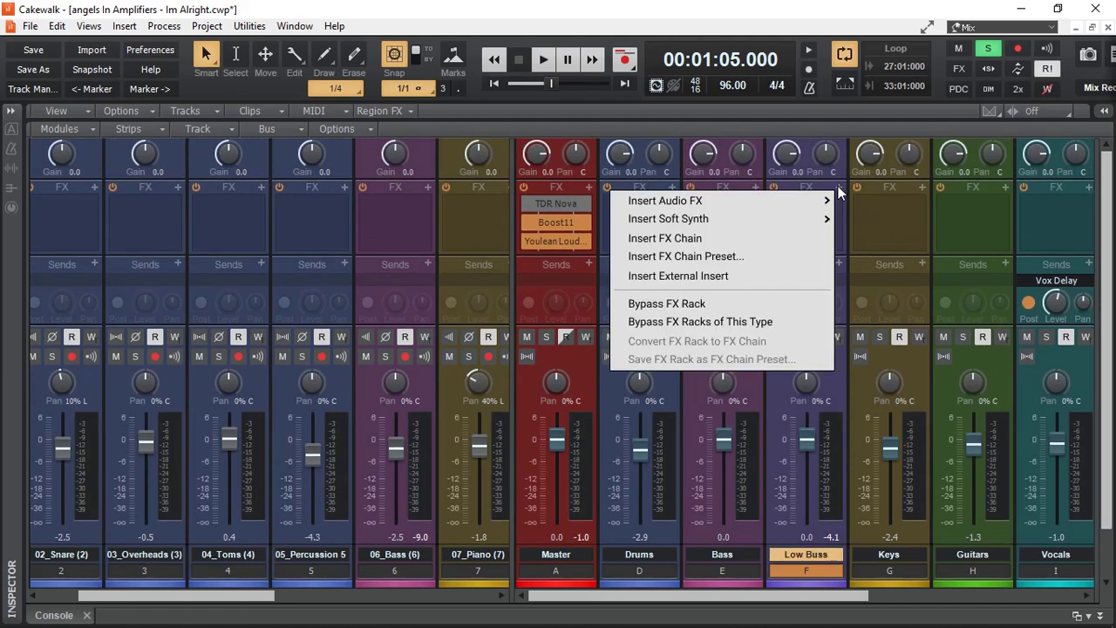
mouse_move(705, 202)
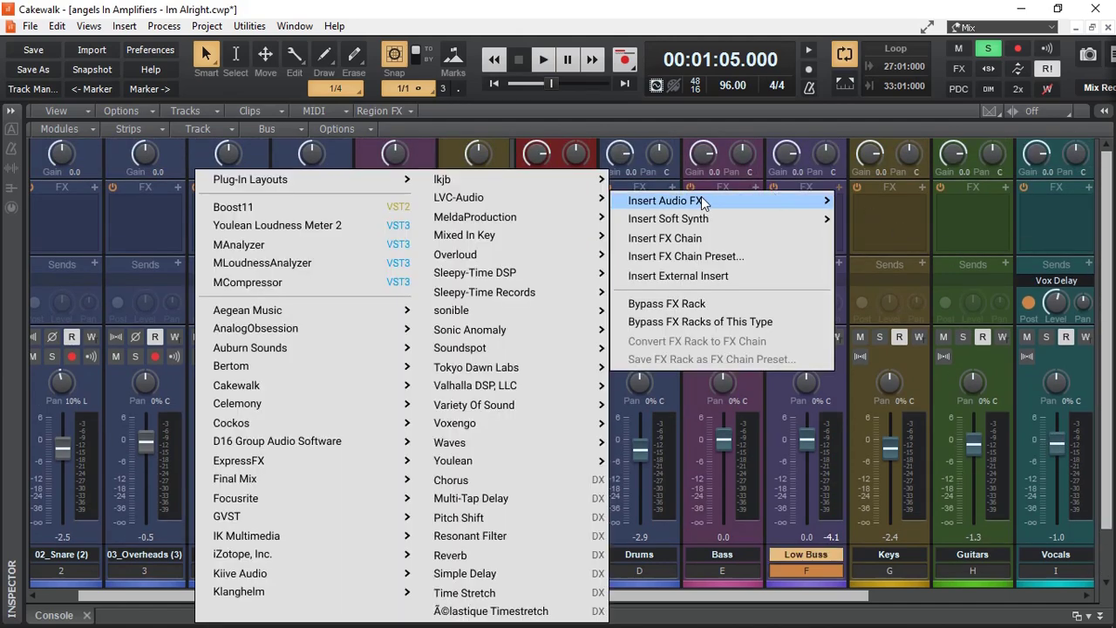
mouse_move(366, 386)
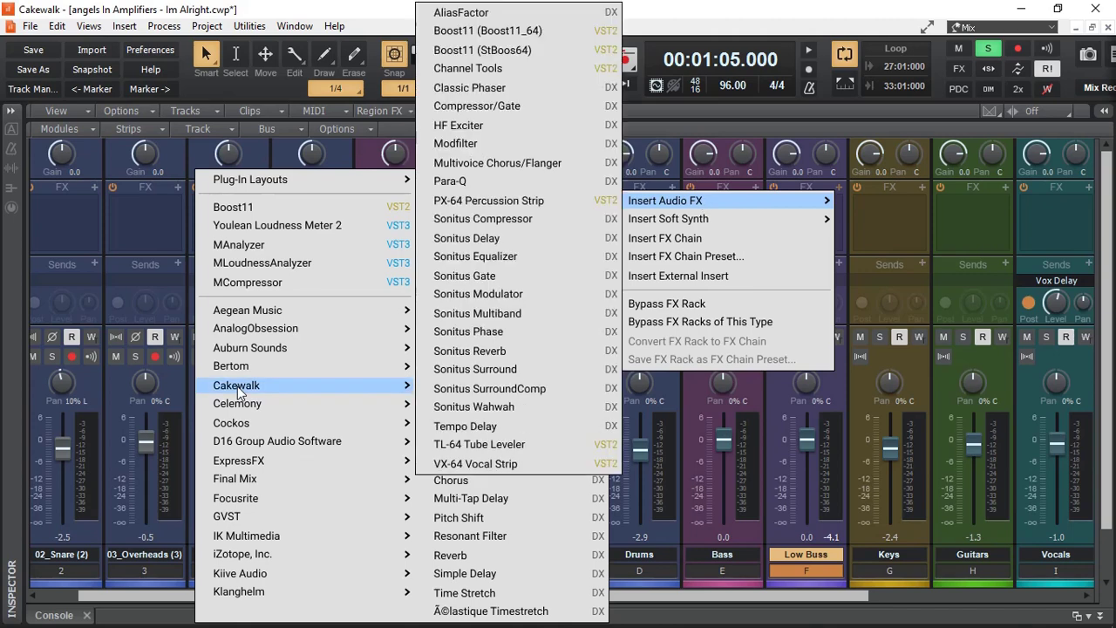
click(502, 219)
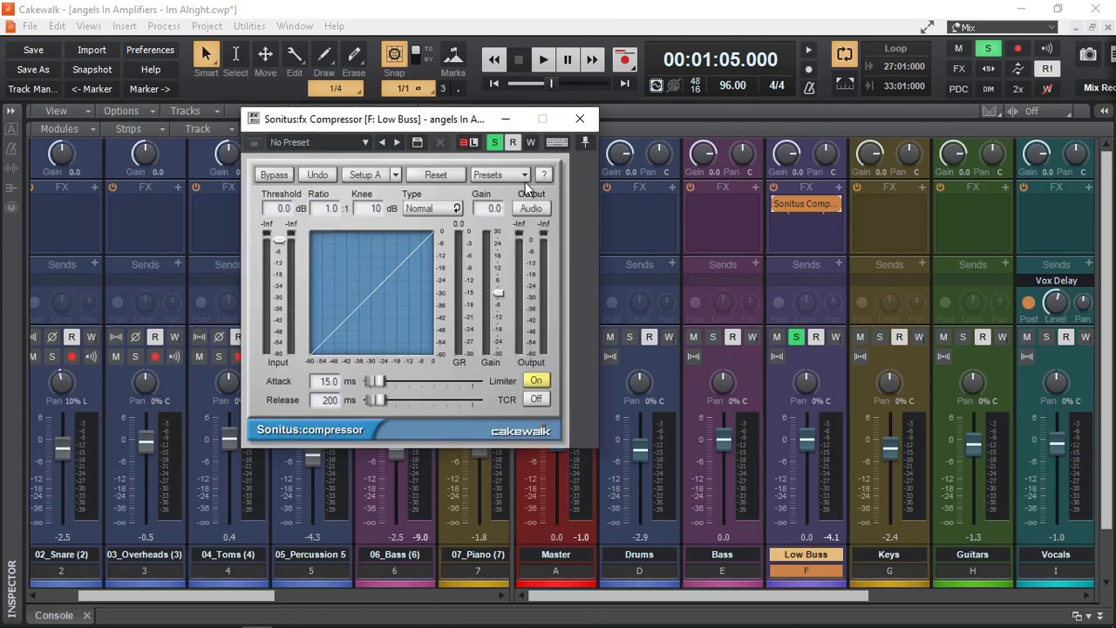
Load the Music > Bass Guitar Soft compressor preset
click(524, 177)
mouse_move(540, 235)
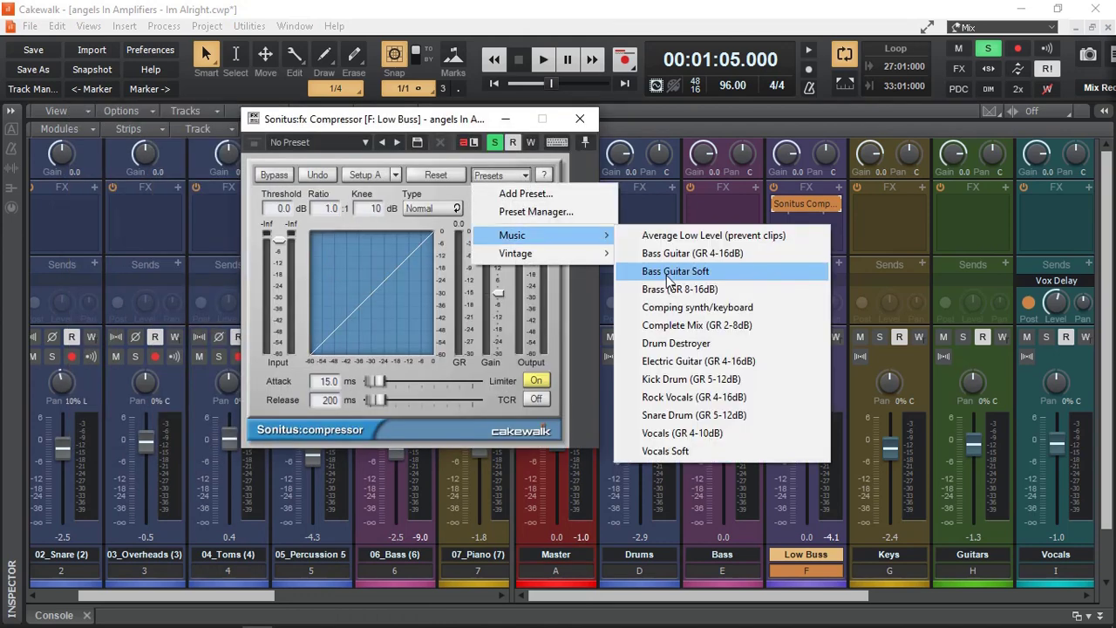
click(668, 276)
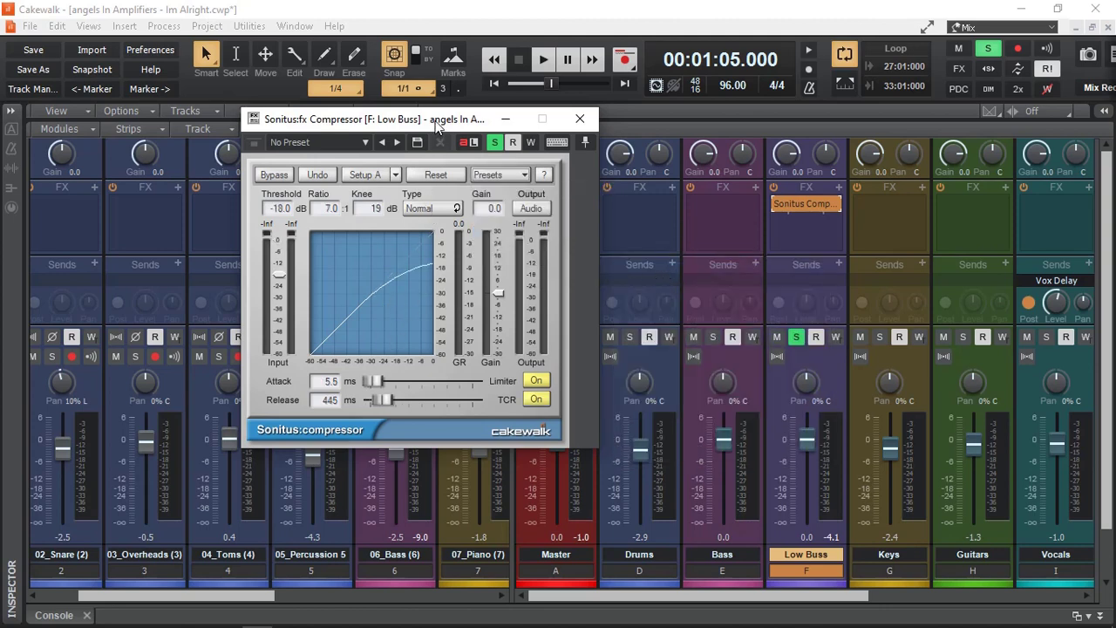
While playing, raise the compressor threshold to about -15.2 dB
key(space)
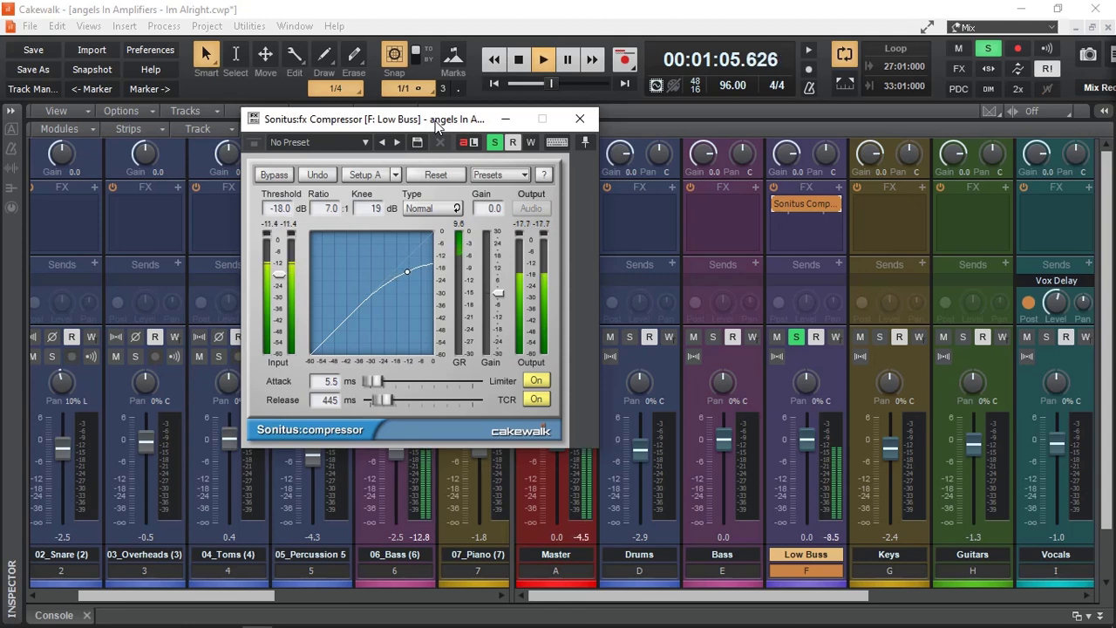
drag(279, 276, 282, 267)
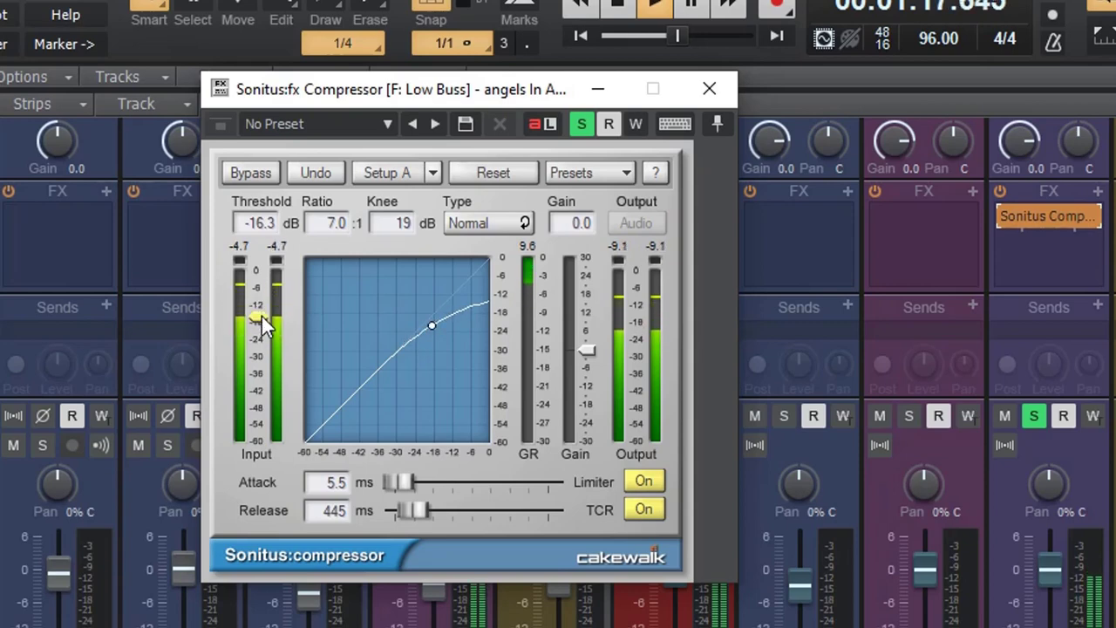
drag(262, 316, 265, 301)
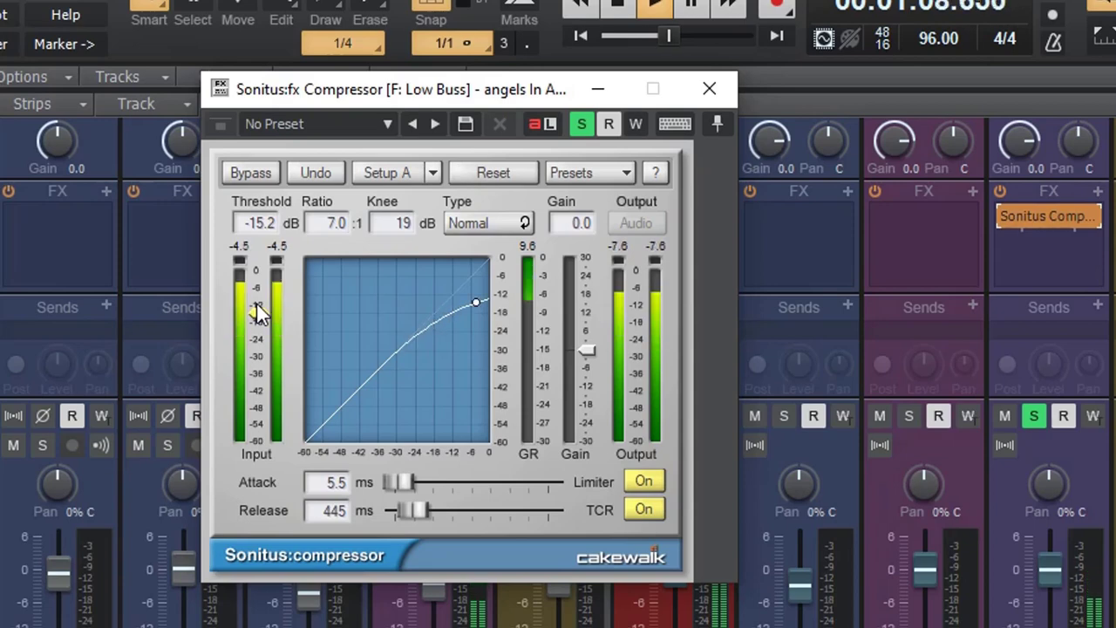
key(space)
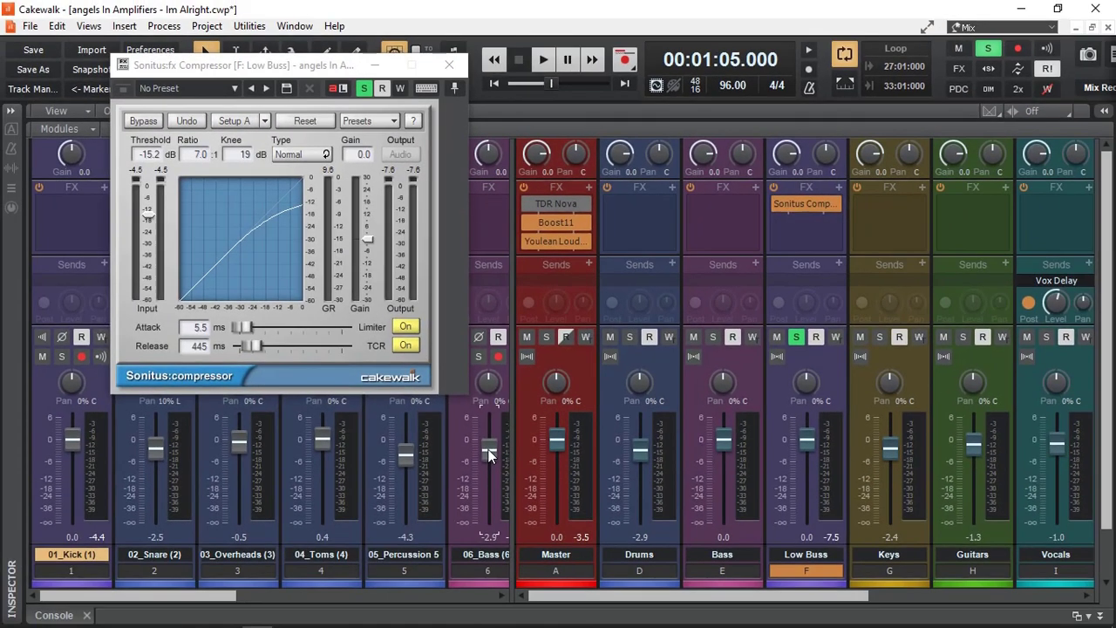
While auditioning, raise the compressor threshold to -12.7 dB
key(space)
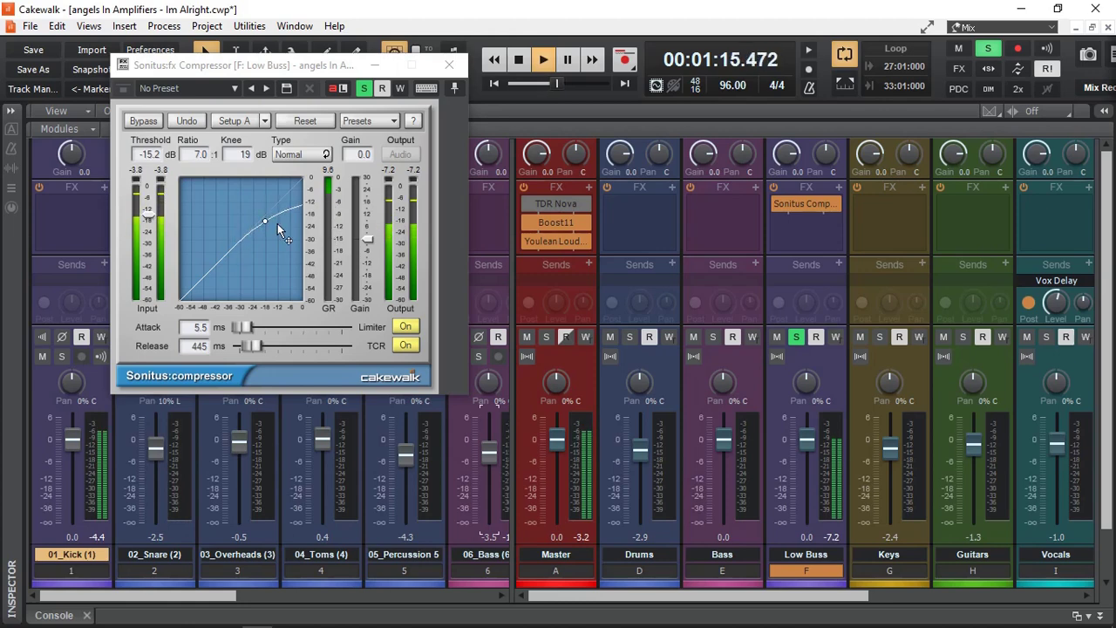
drag(150, 218, 149, 210)
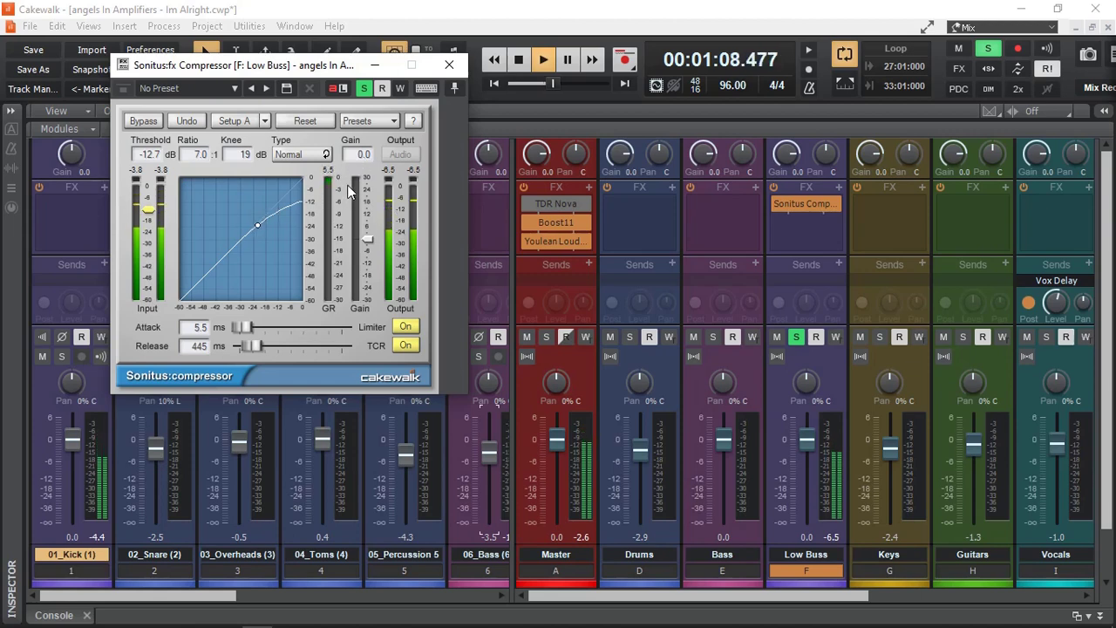
key(space)
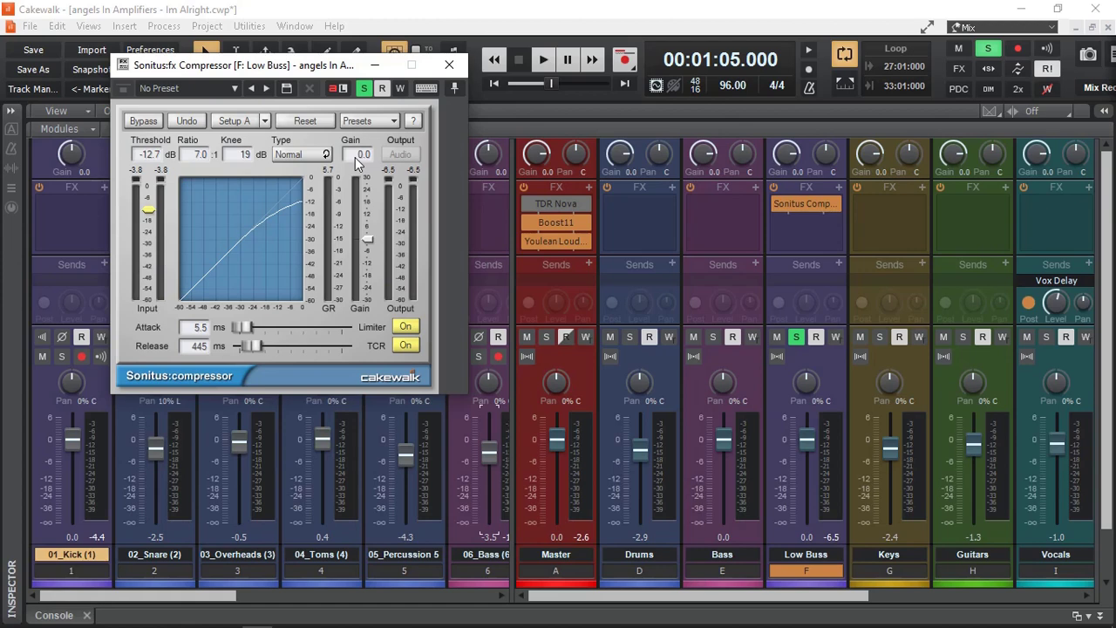
Increase the compressor makeup gain to 5.3 dB and play back
scroll(355, 162, up, 6)
scroll(355, 163, up, 4)
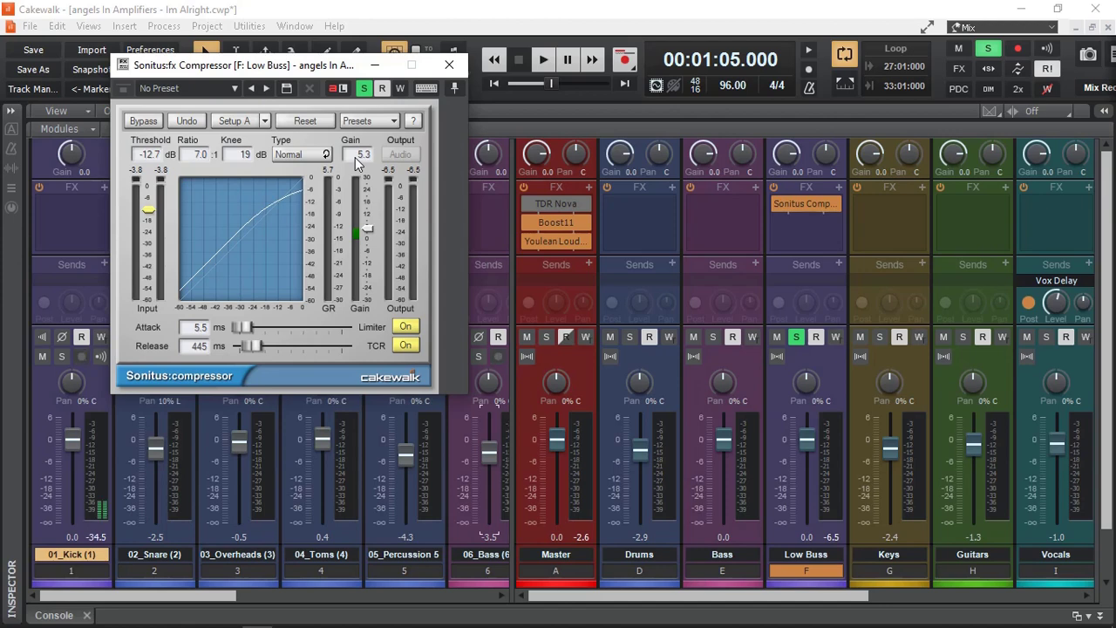
key(space)
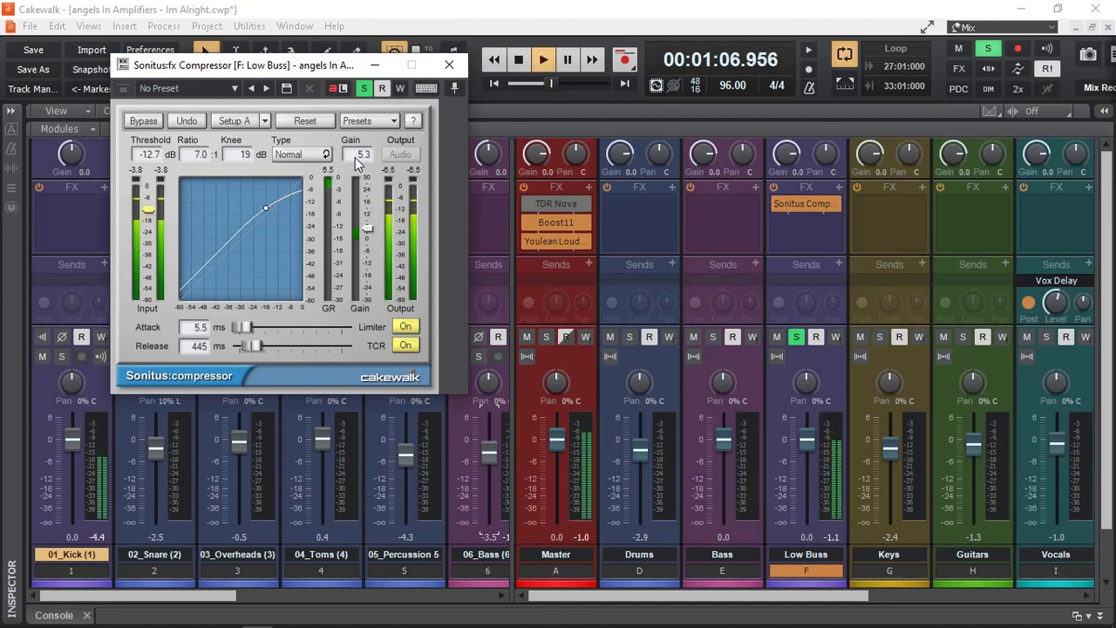
Bring the Low Buss fader to about -3.8 dB, stop playback, and turn off its solo
click(806, 441)
scroll(806, 441, down, 10)
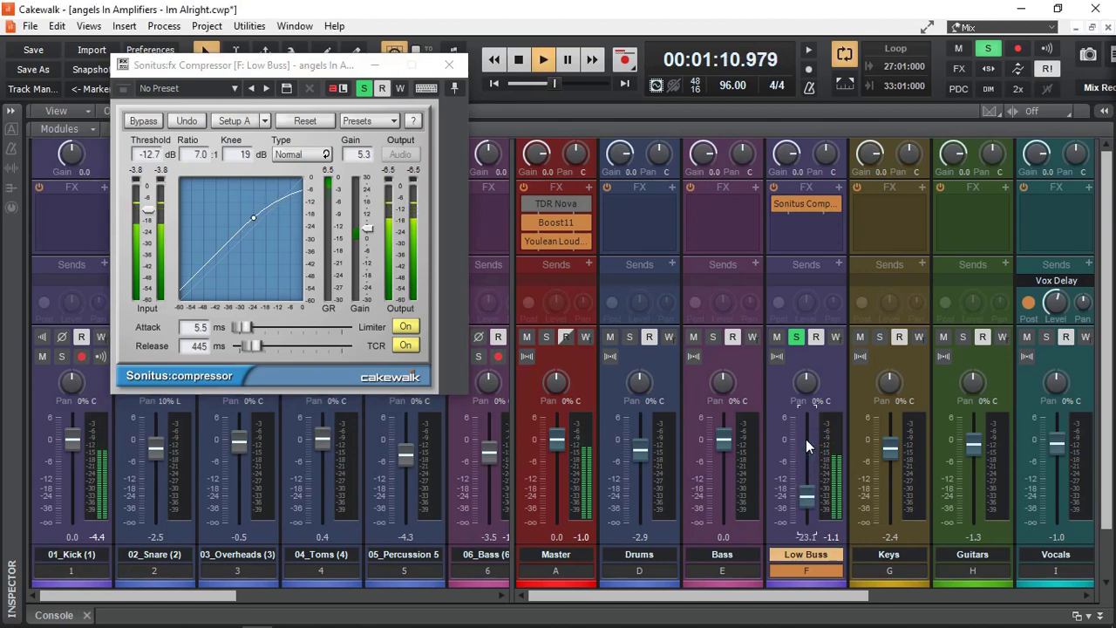
scroll(806, 440, up, 10)
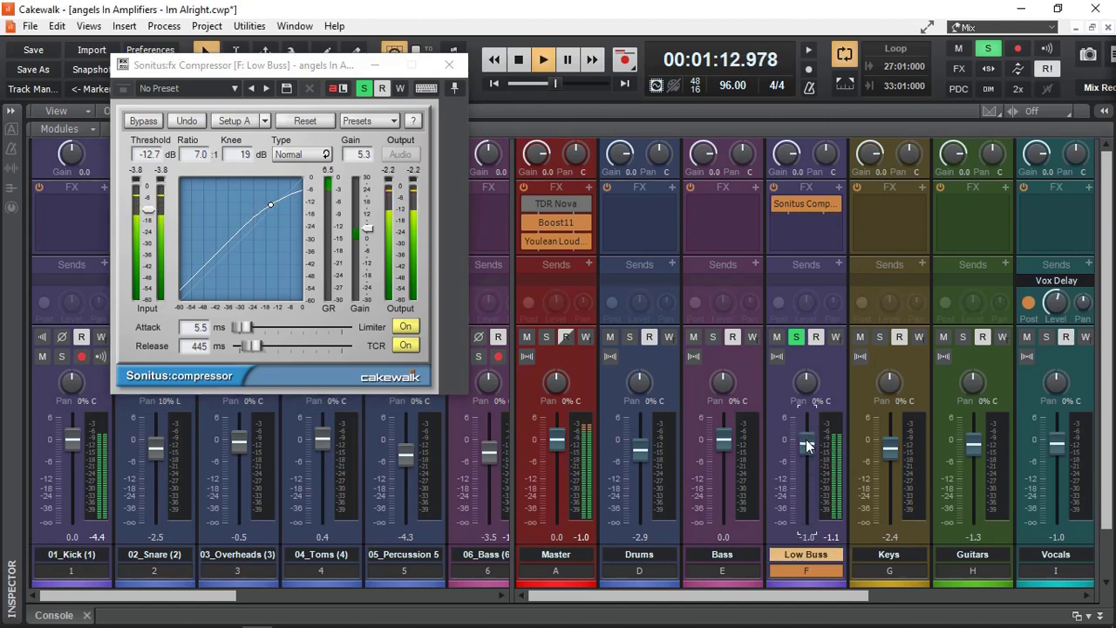
scroll(806, 440, down, 1)
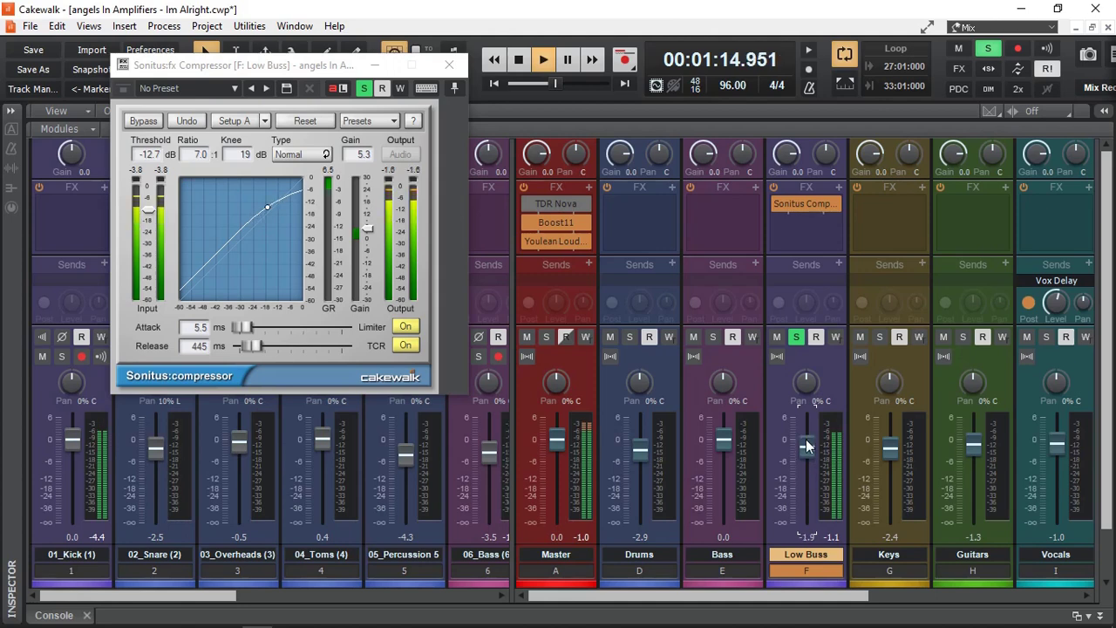
scroll(806, 439, down, 1)
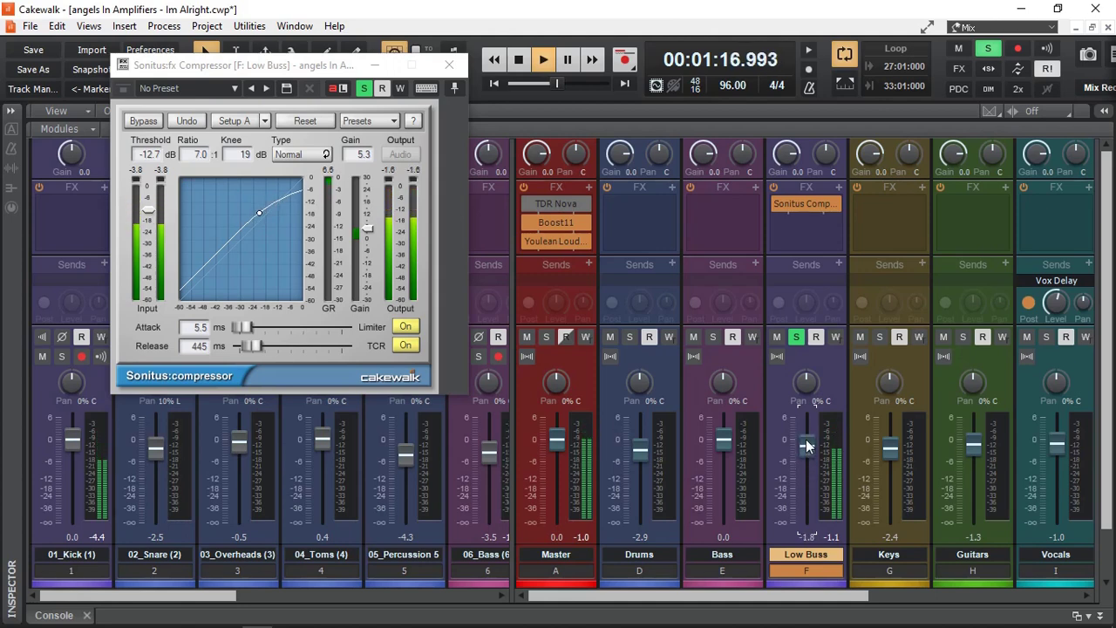
scroll(806, 440, down, 1)
key(space)
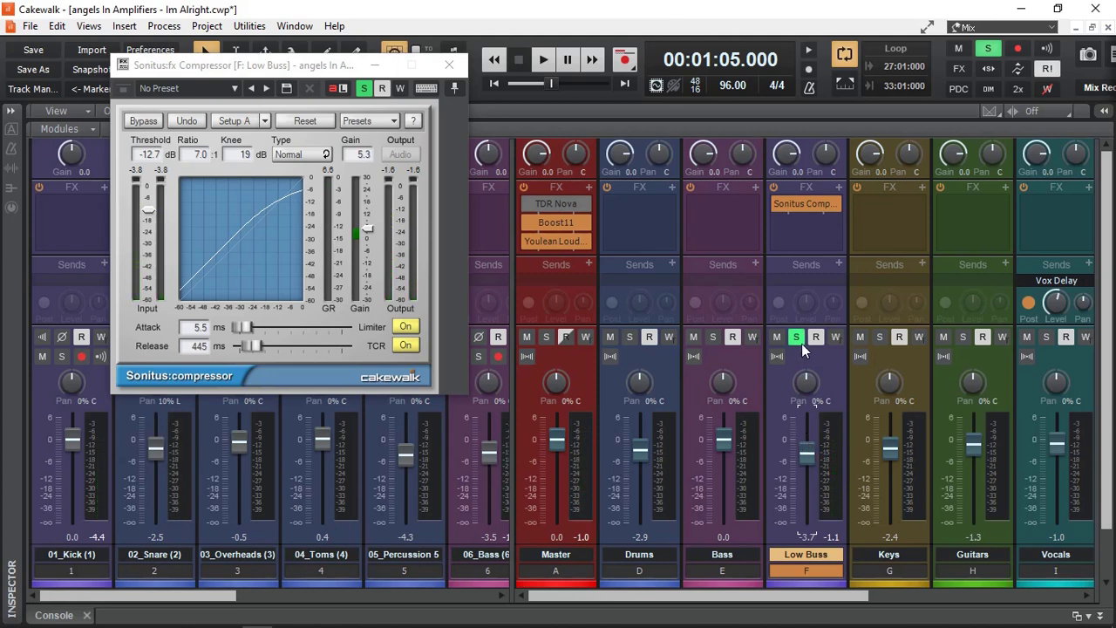
click(797, 337)
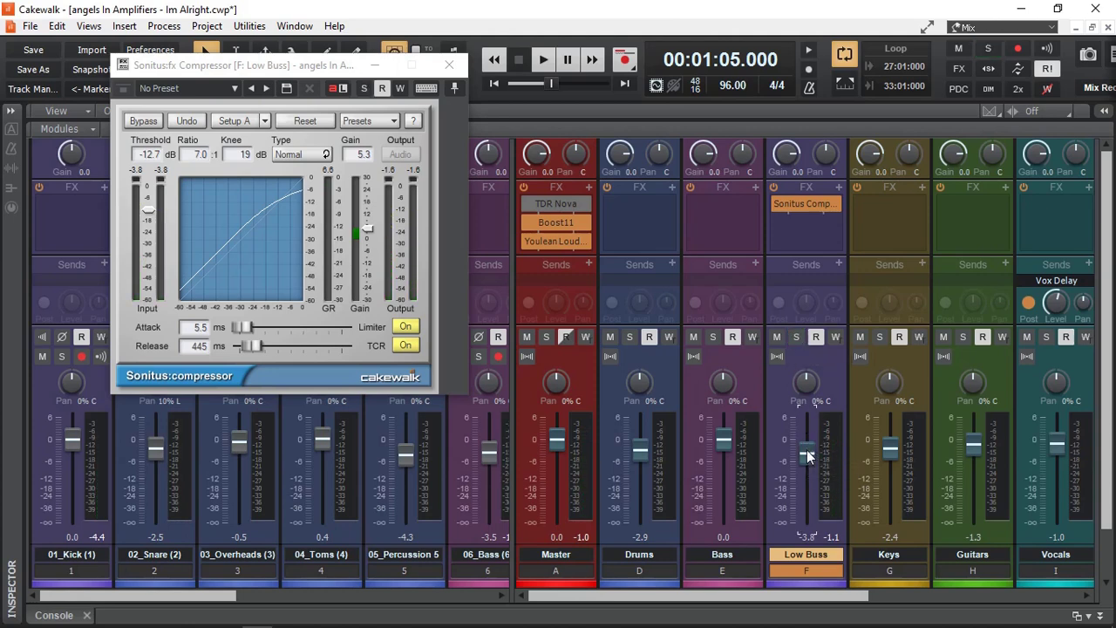
With the full mix playing, raise the Low Buss fader from low to -2.7 dB
scroll(807, 450, down, 15)
key(space)
scroll(806, 450, up, 12)
scroll(806, 450, up, 5)
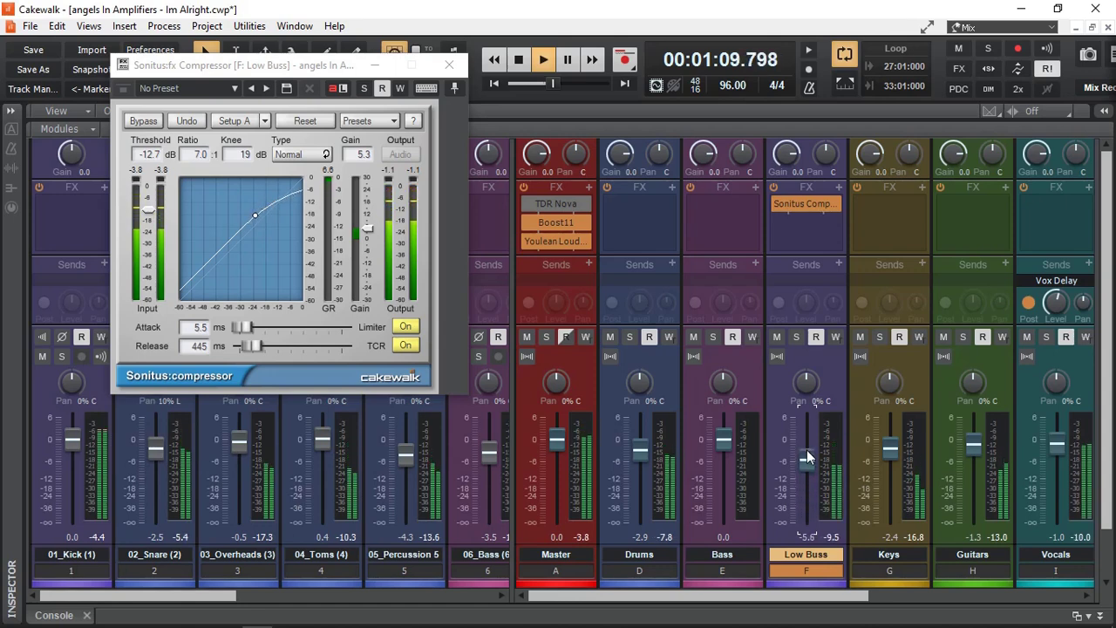
scroll(807, 450, up, 1)
scroll(807, 450, up, 1)
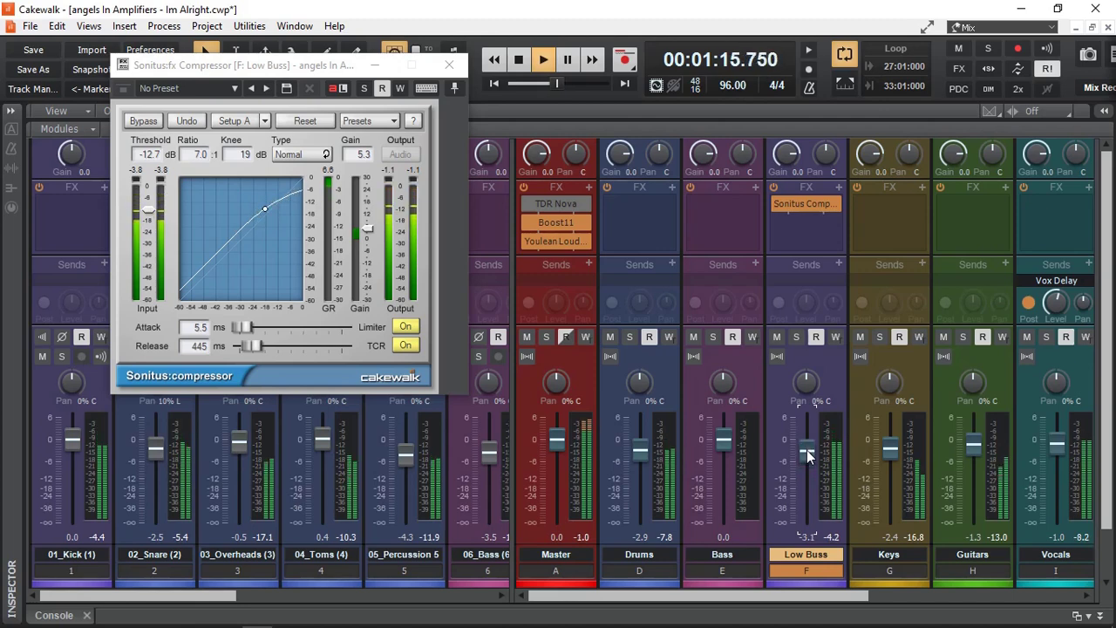
scroll(807, 450, up, 1)
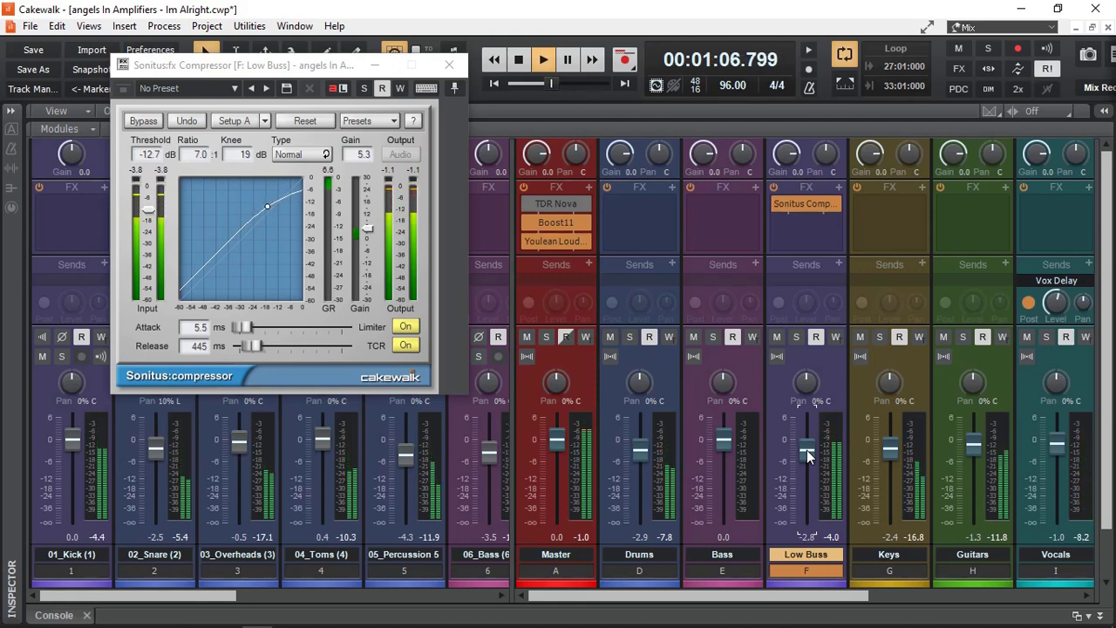
scroll(807, 450, up, 1)
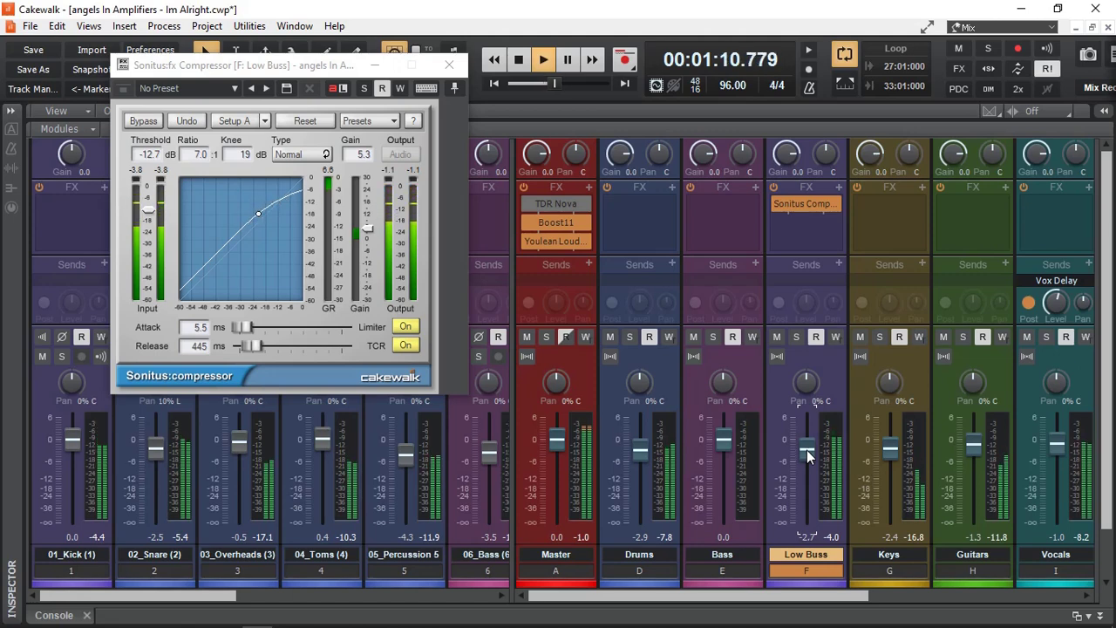
key(space)
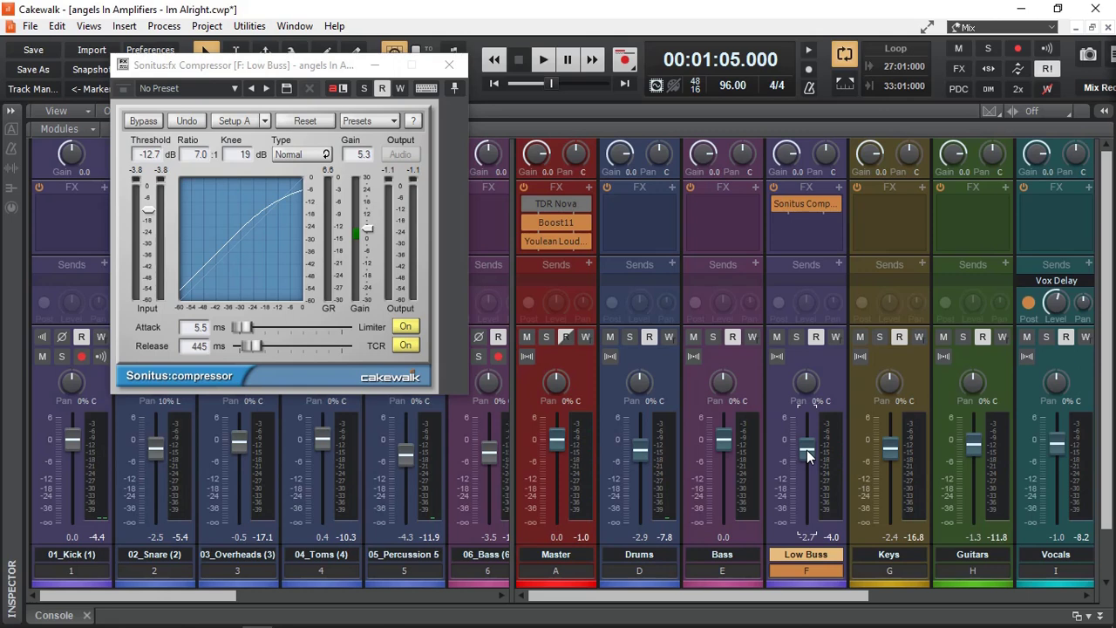